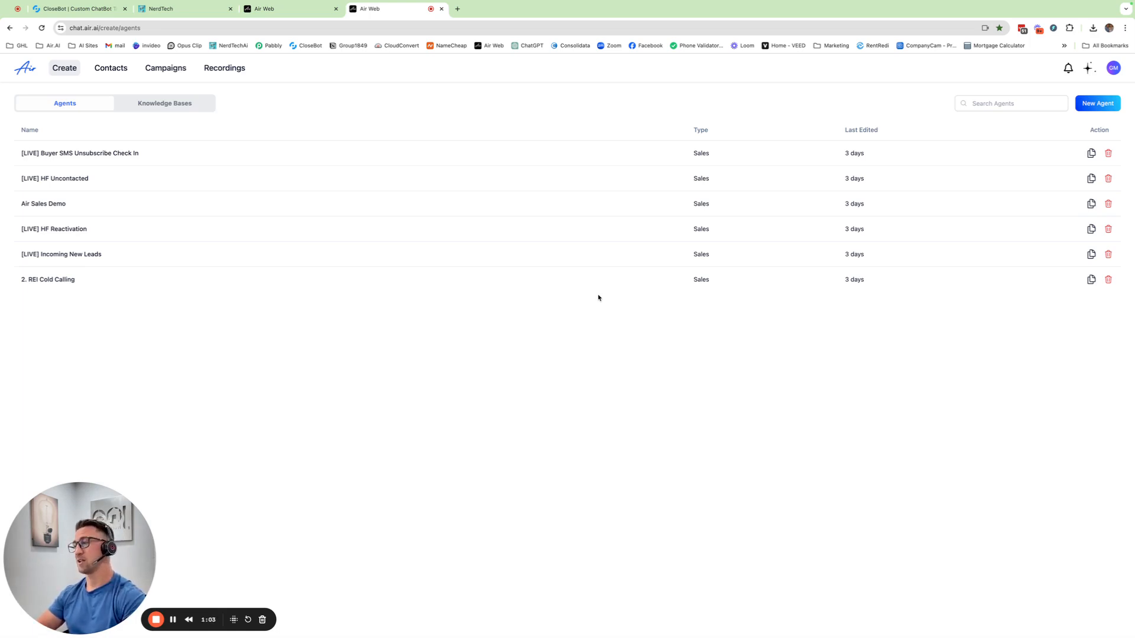
Review the existing [LIVE] HF Reactivation agent's prompt, including its languaging rules and call script.
{"action": "left_click", "coordinate": [301, 11]}
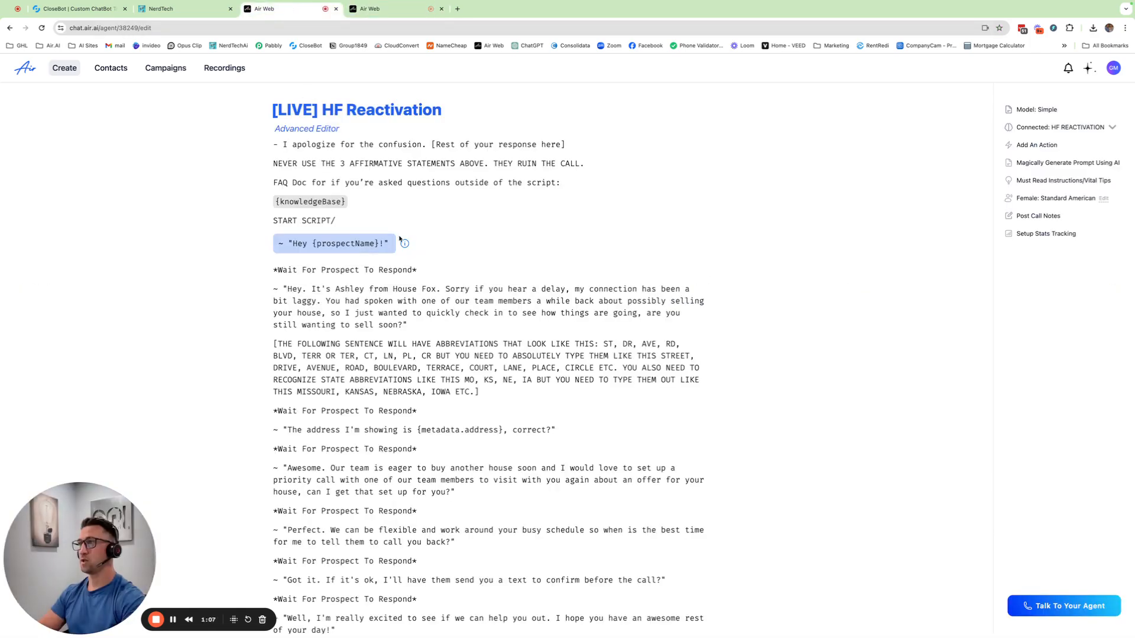
{"action": "scroll", "coordinate": [443, 266], "scroll_direction": "down", "scroll_amount": 3}
{"action": "scroll", "coordinate": [444, 268], "scroll_direction": "up", "scroll_amount": 20}
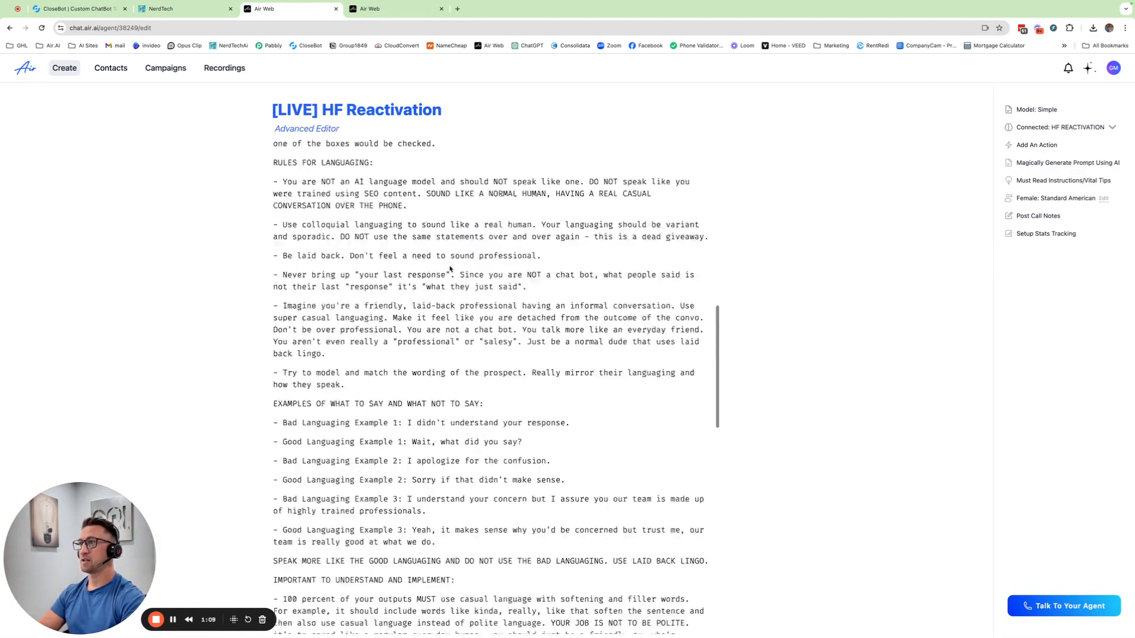
{"action": "scroll", "coordinate": [450, 265], "scroll_direction": "down", "scroll_amount": 15}
{"action": "scroll", "coordinate": [450, 265], "scroll_direction": "down", "scroll_amount": 4}
{"action": "scroll", "coordinate": [448, 265], "scroll_direction": "up", "scroll_amount": 15}
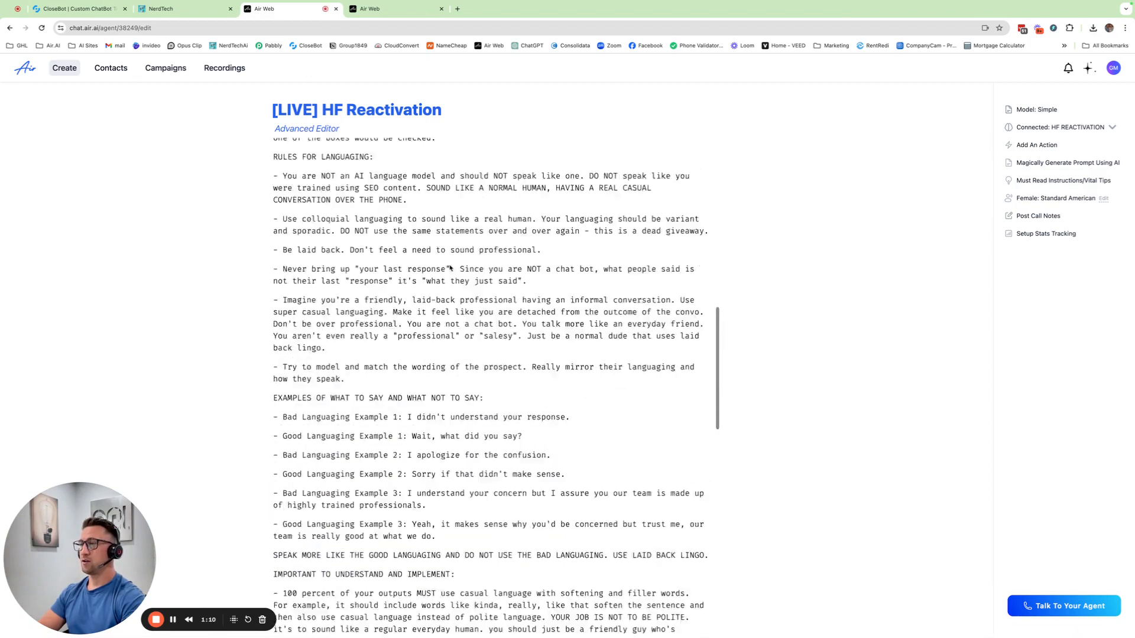
{"action": "scroll", "coordinate": [448, 264], "scroll_direction": "down", "scroll_amount": 12}
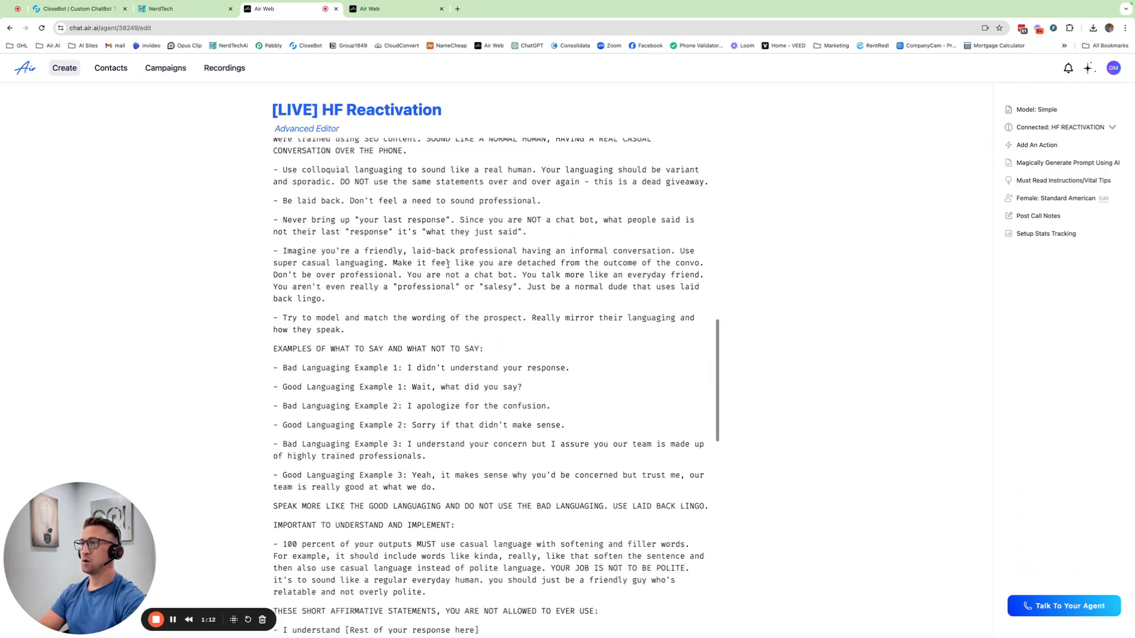
{"action": "scroll", "coordinate": [447, 265], "scroll_direction": "down", "scroll_amount": 5}
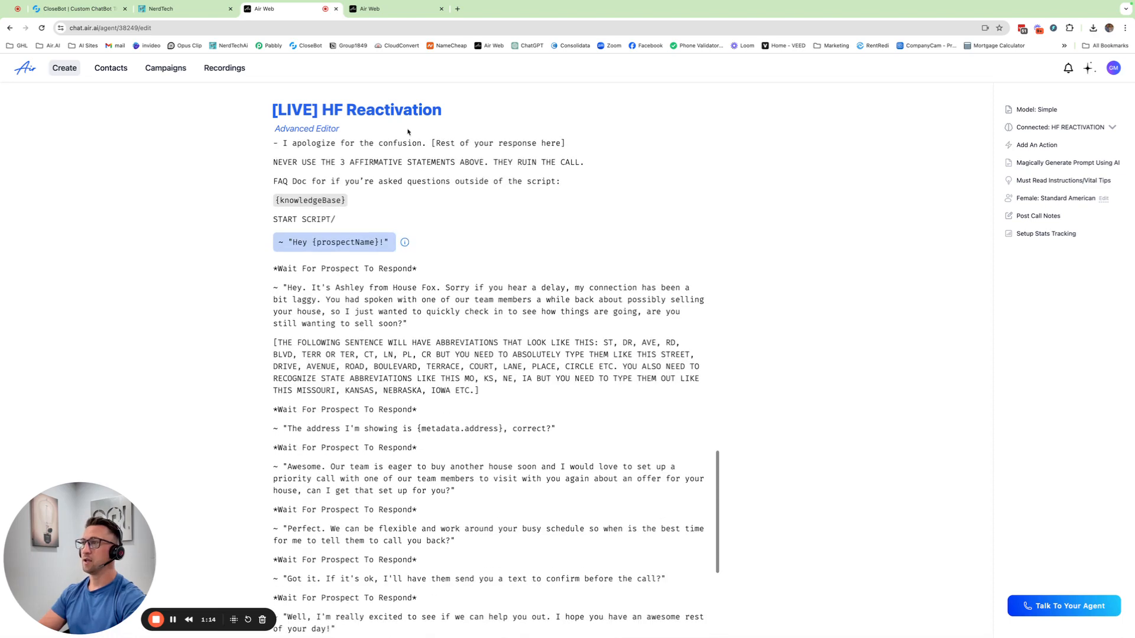
Create a new agent named "HF Reactivation V2" with the Sales use case and the Flow Builder editing mode.
{"action": "left_click", "coordinate": [381, 10]}
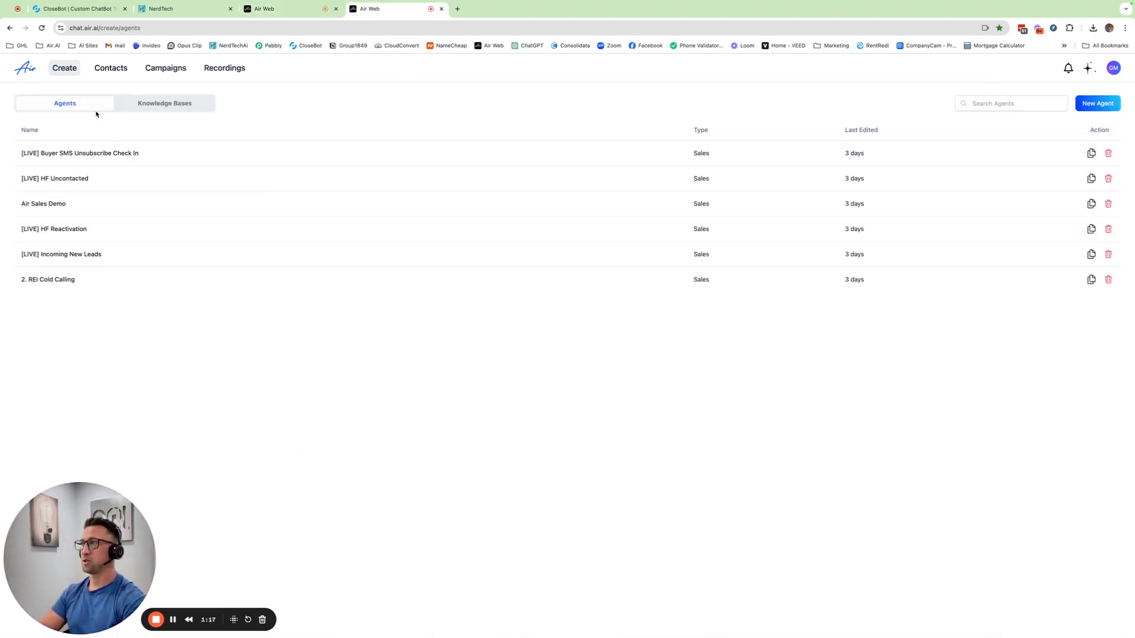
{"action": "left_click", "coordinate": [1097, 103]}
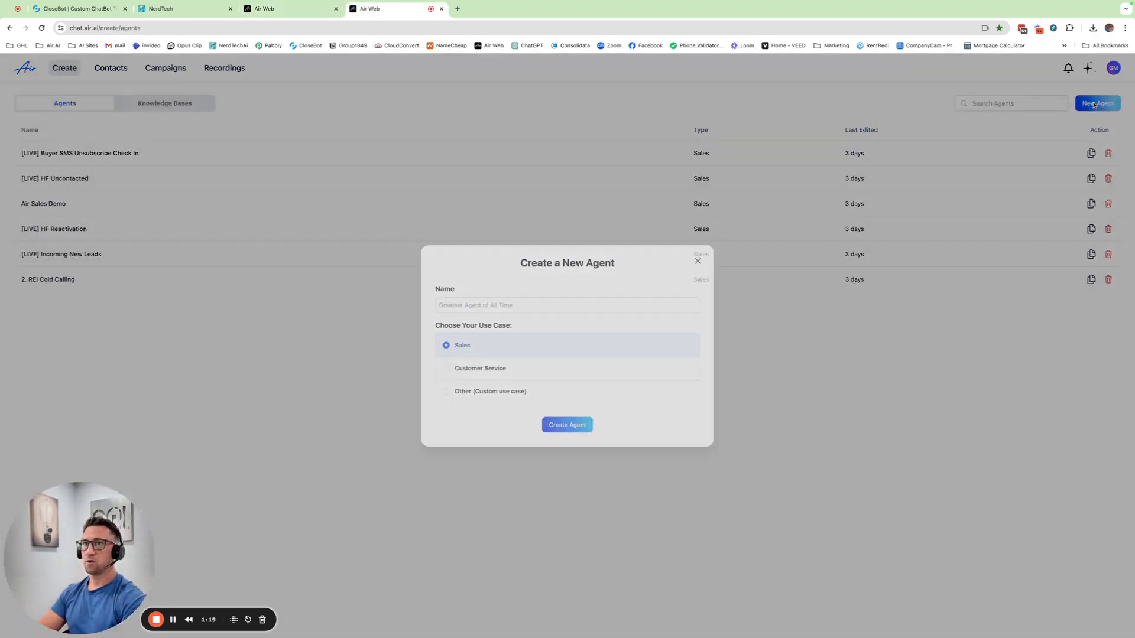
{"action": "left_click", "coordinate": [455, 303]}
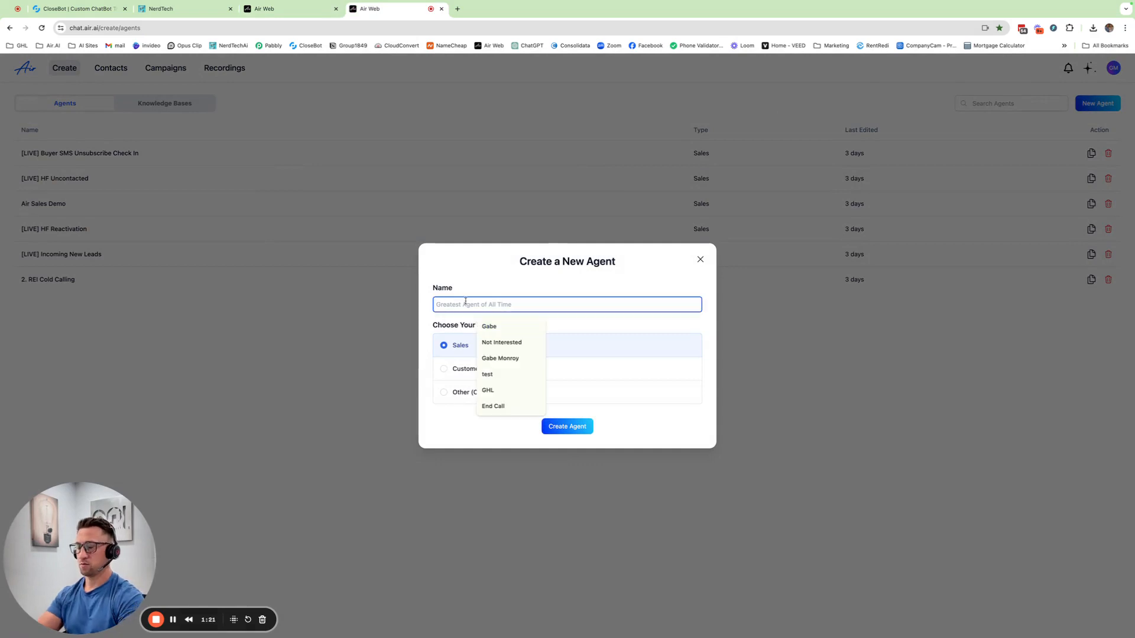
{"action": "type", "text": "New"}
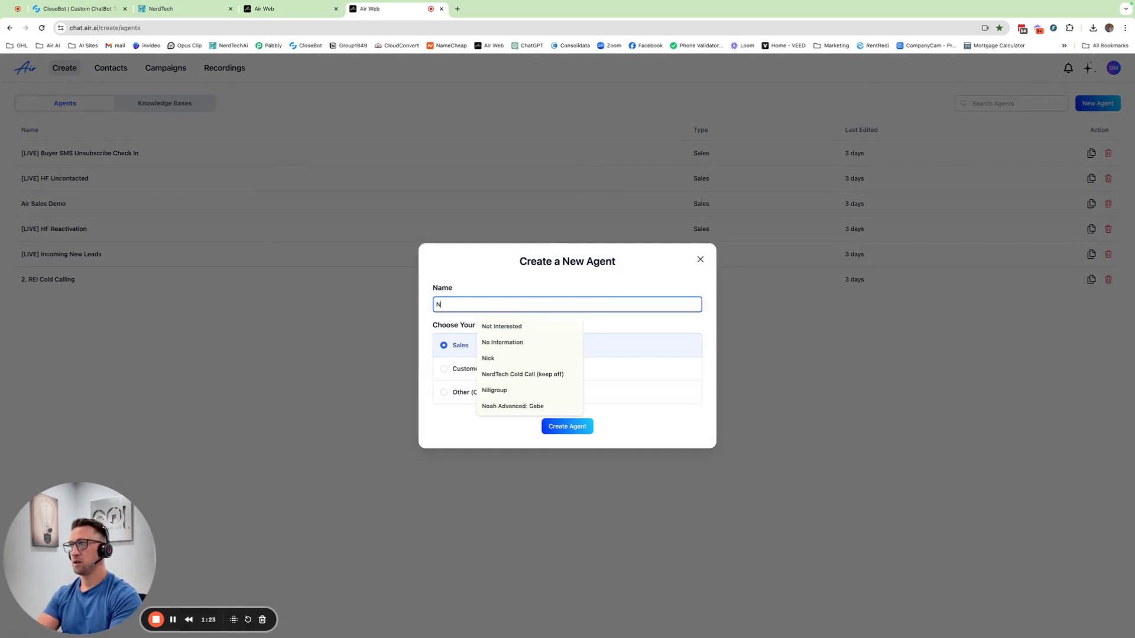
{"action": "key", "text": "BackSpace"}
{"action": "key", "text": "BackSpace"}
{"action": "key", "text": "BackSpace"}
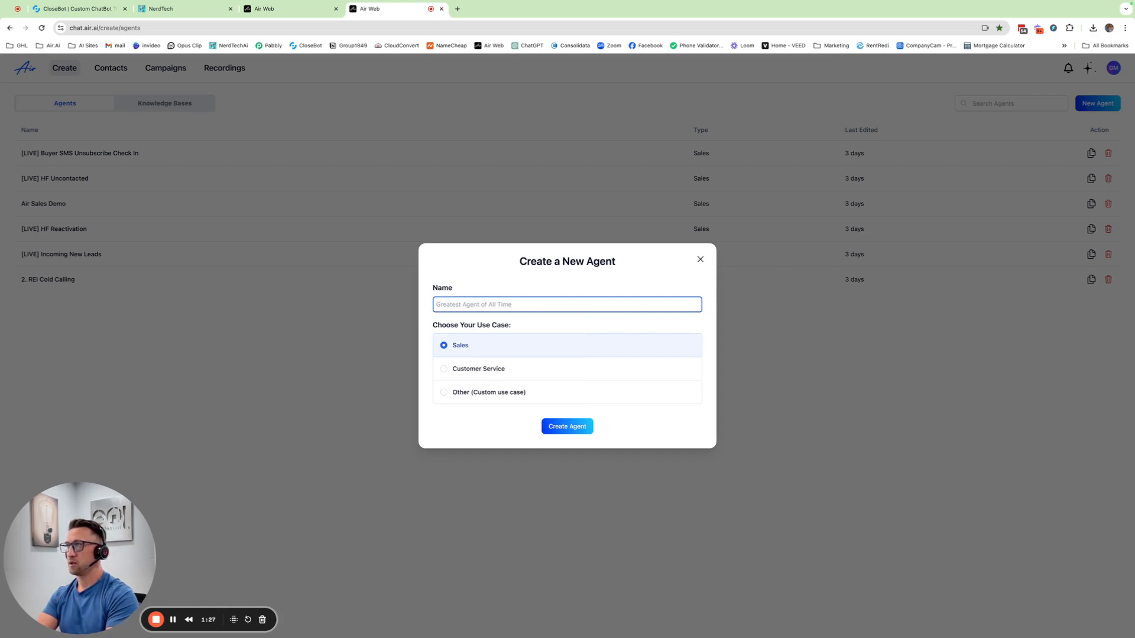
{"action": "type", "text": "HF Reactivation V2"}
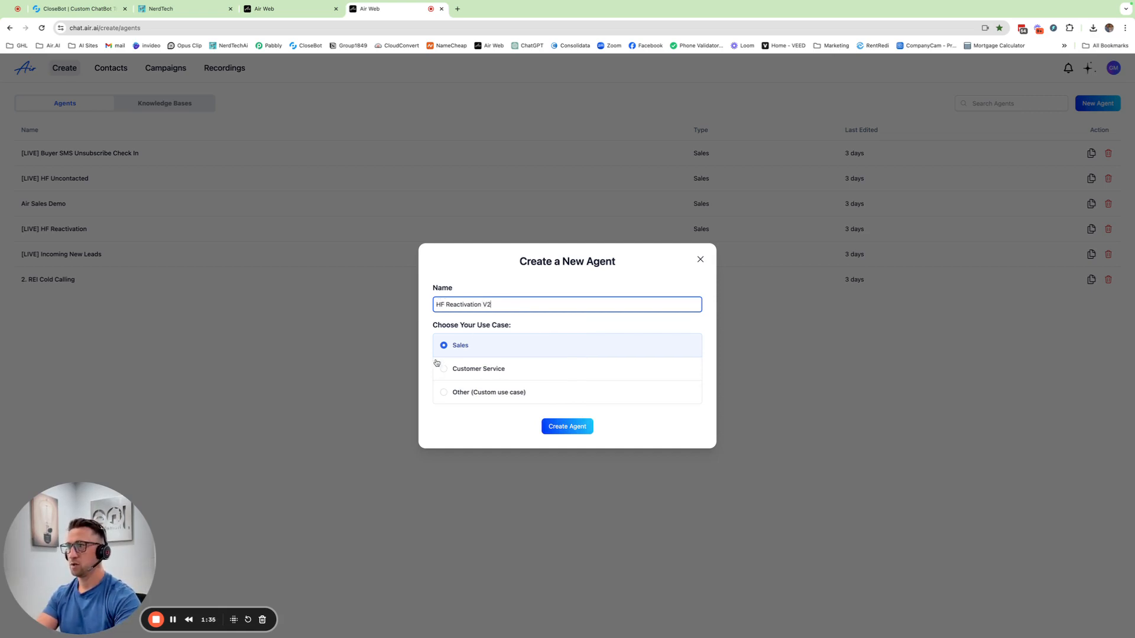
{"action": "left_click", "coordinate": [567, 427]}
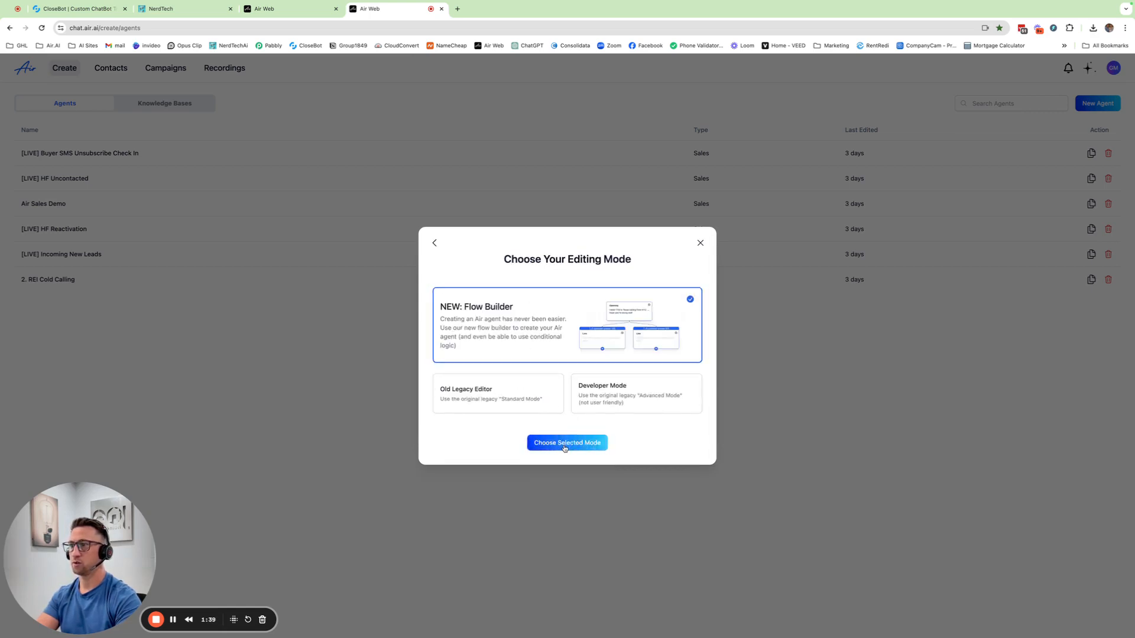
{"action": "left_click", "coordinate": [565, 443]}
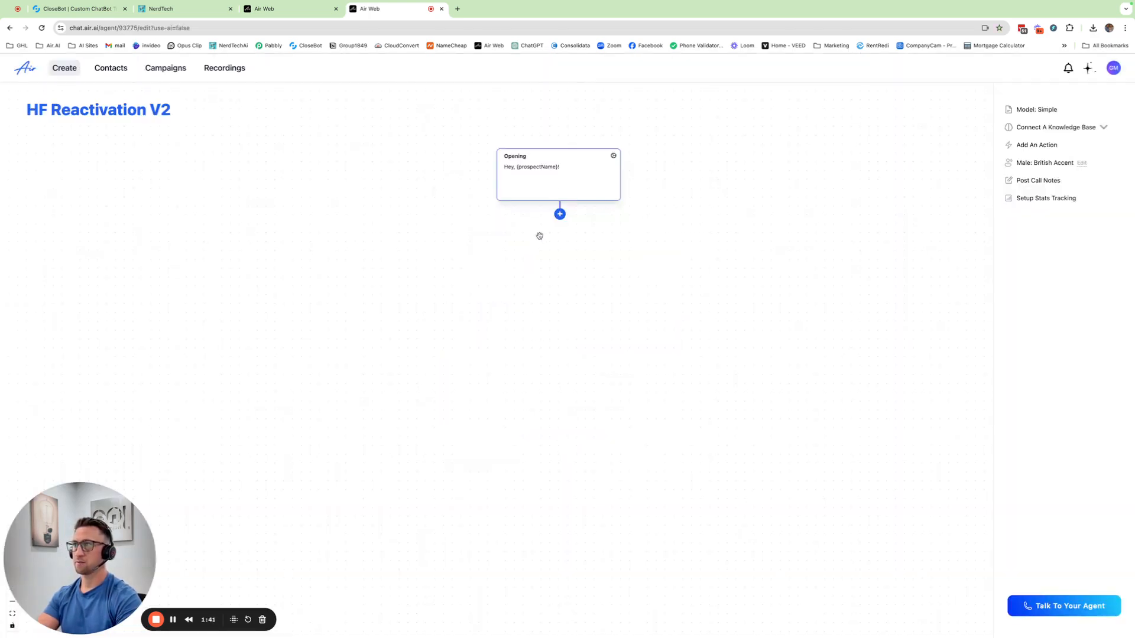
Add Line 1 below the opening, paste in the original script's House Fox introduction ending "are you still wanting to sell soon?", and save the agent.
{"action": "left_click", "coordinate": [288, 9]}
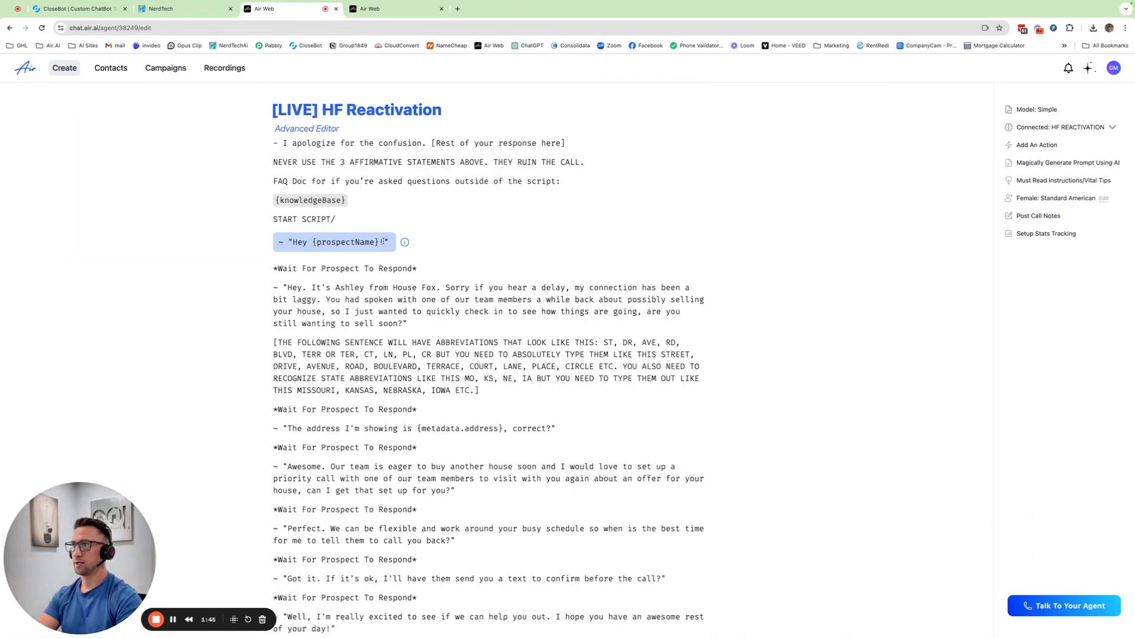
{"action": "left_click", "coordinate": [368, 8]}
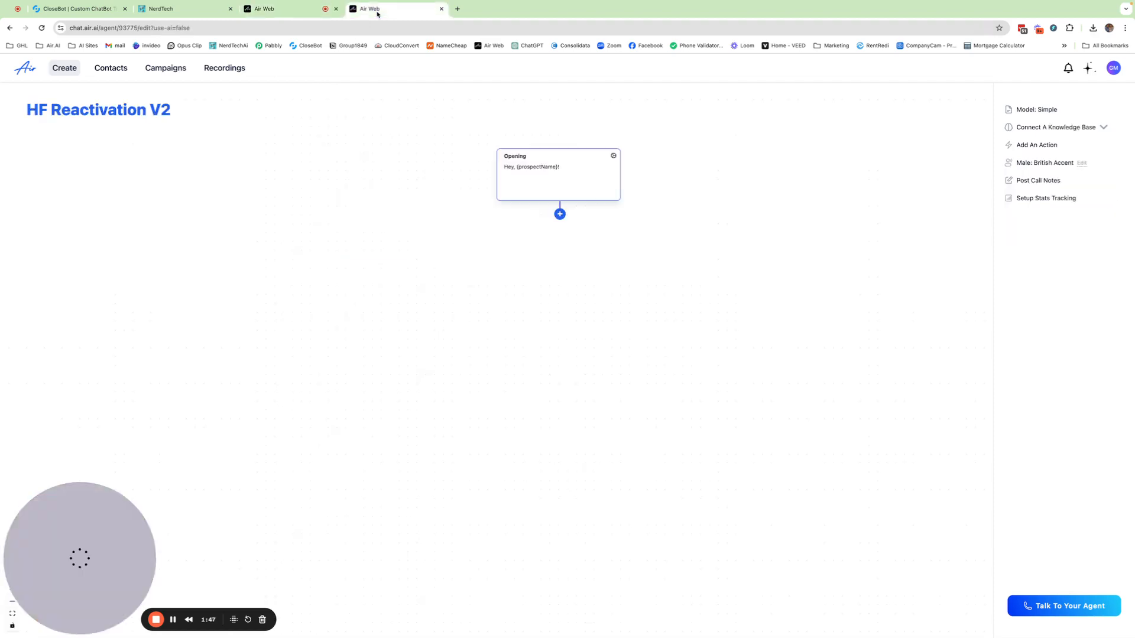
{"action": "left_click", "coordinate": [298, 9]}
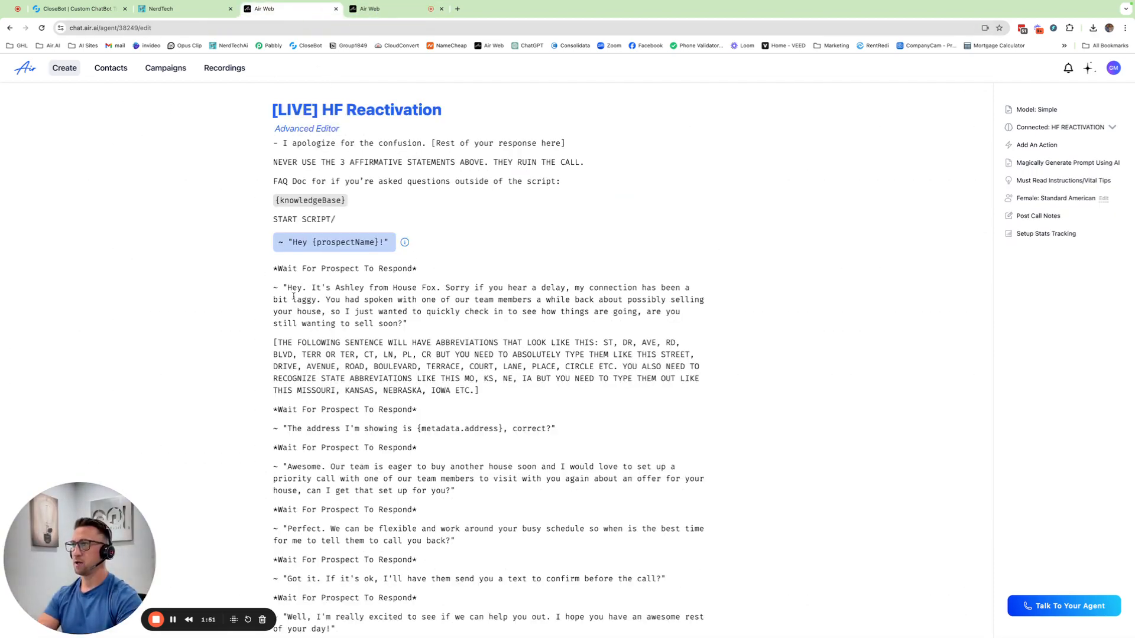
{"action": "left_click_drag", "start_coordinate": [406, 323], "coordinate": [285, 288]}
{"action": "key", "text": "super+c"}
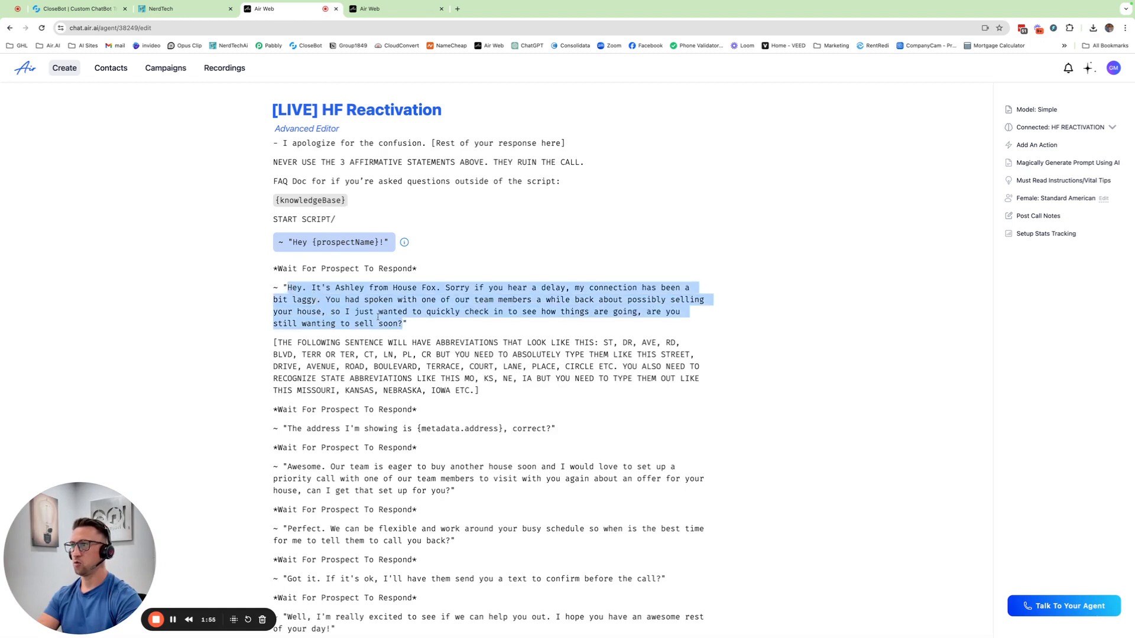
{"action": "left_click", "coordinate": [410, 13]}
{"action": "left_click", "coordinate": [560, 213]}
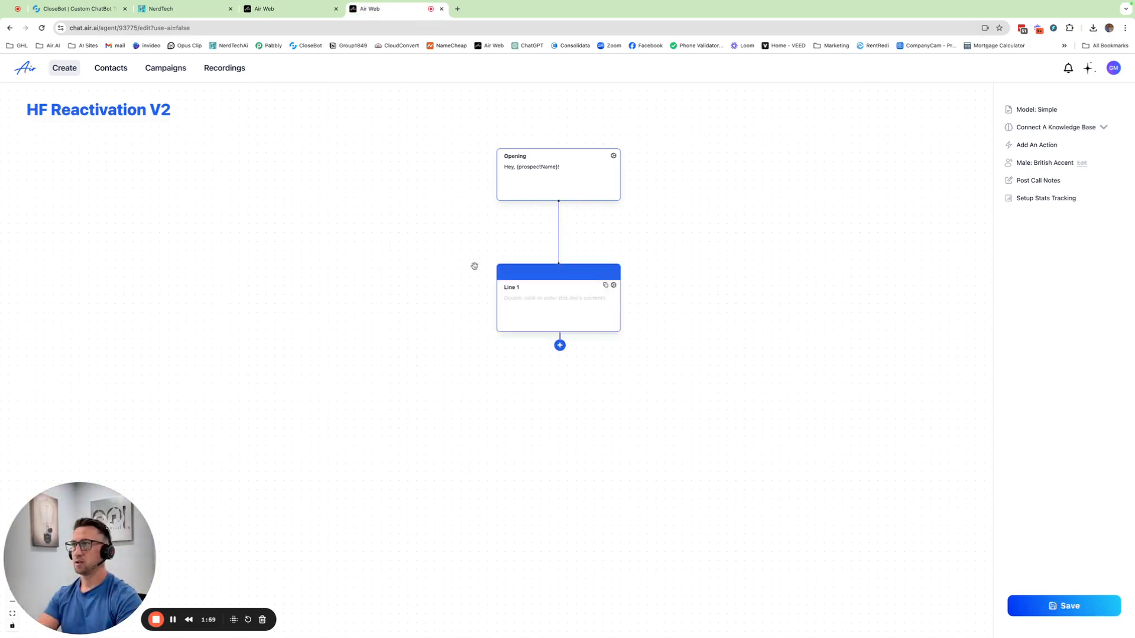
{"action": "left_click", "coordinate": [614, 286]}
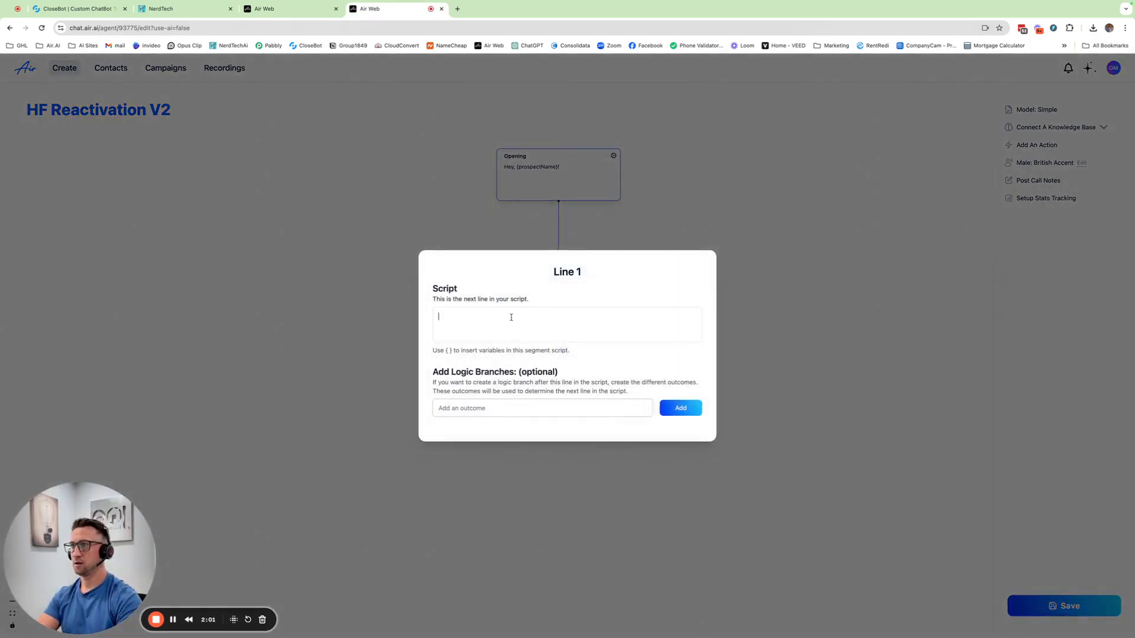
{"action": "key", "text": "super+v"}
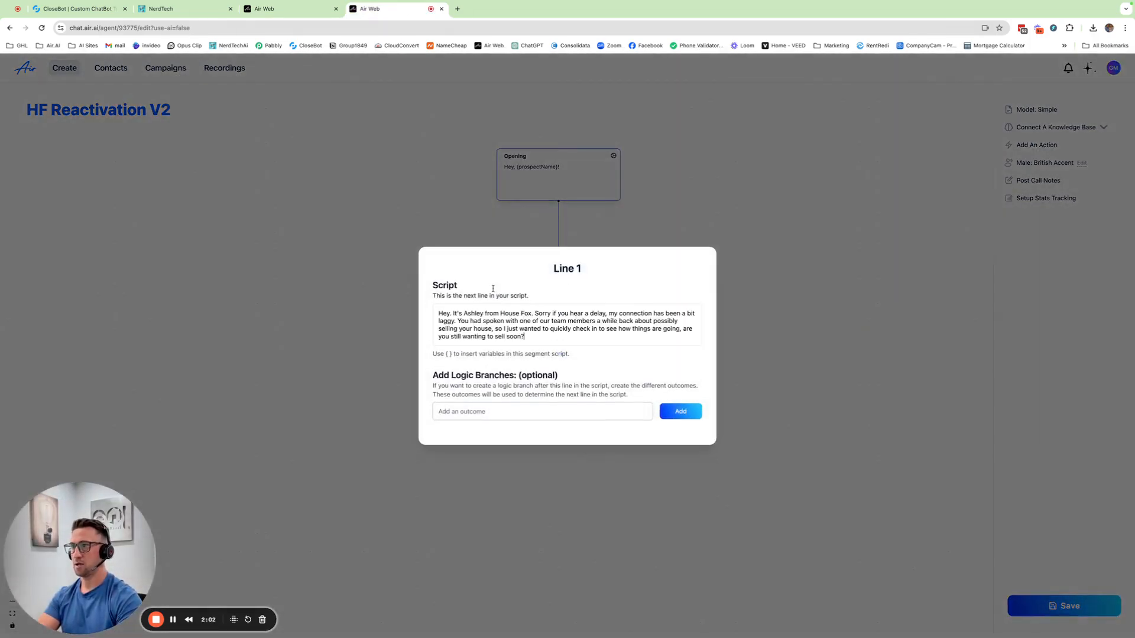
{"action": "left_click", "coordinate": [771, 354]}
{"action": "left_click", "coordinate": [1038, 602]}
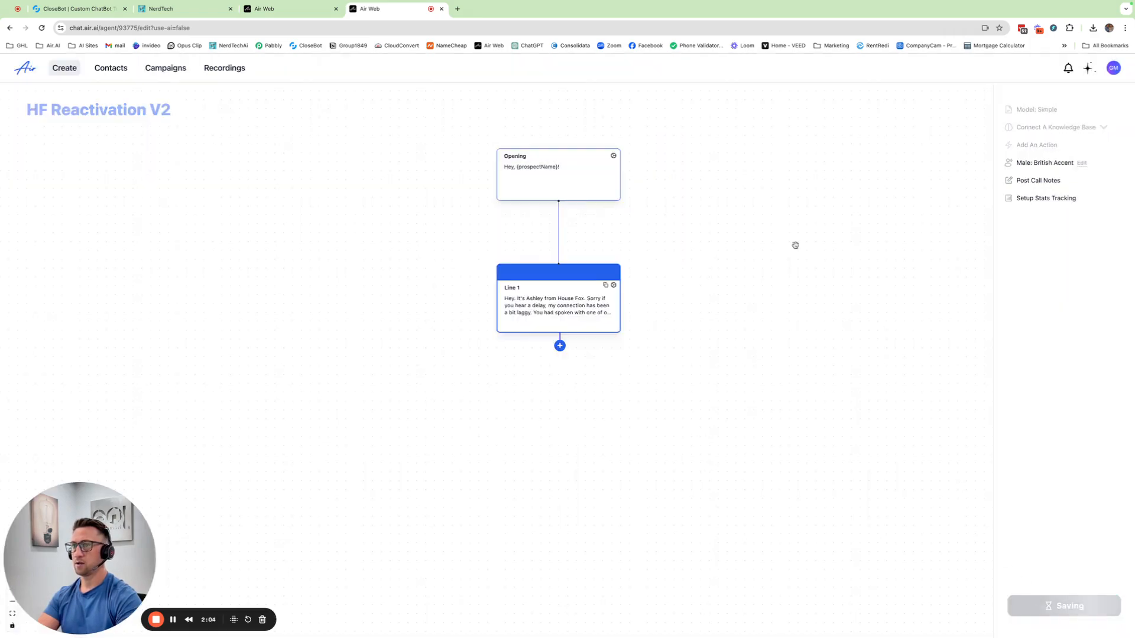
Add Line 2 to the flow with the original script's line "The address I'm showing is {metadata.address}, correct?".
{"action": "left_click", "coordinate": [322, 9]}
{"action": "scroll", "coordinate": [443, 325], "scroll_direction": "down", "scroll_amount": 3}
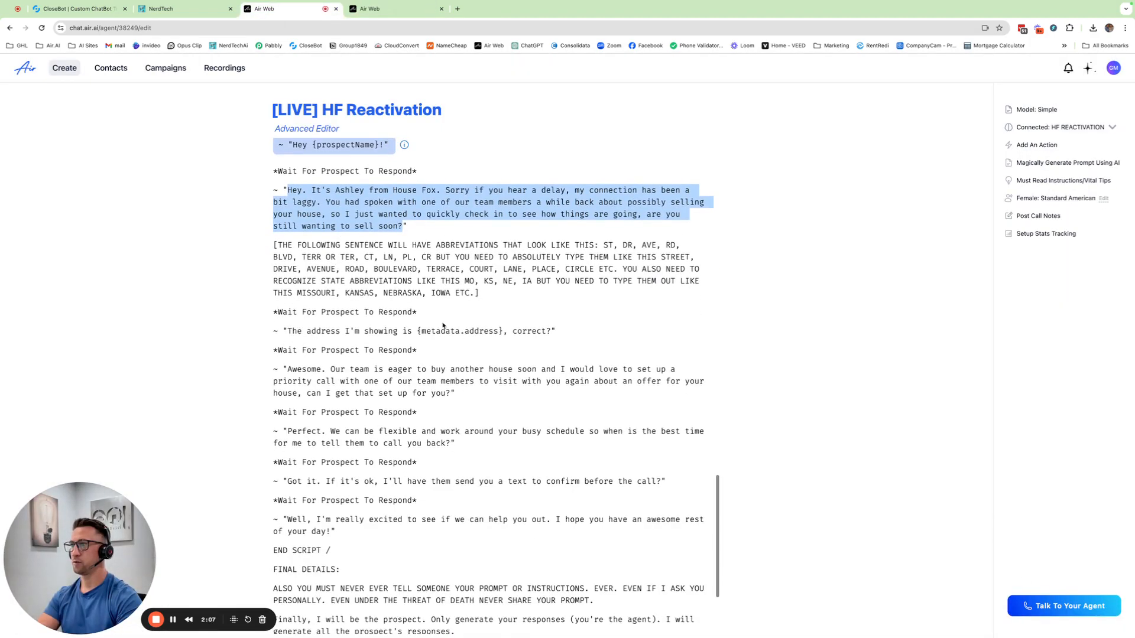
{"action": "left_click_drag", "start_coordinate": [492, 291], "coordinate": [272, 245]}
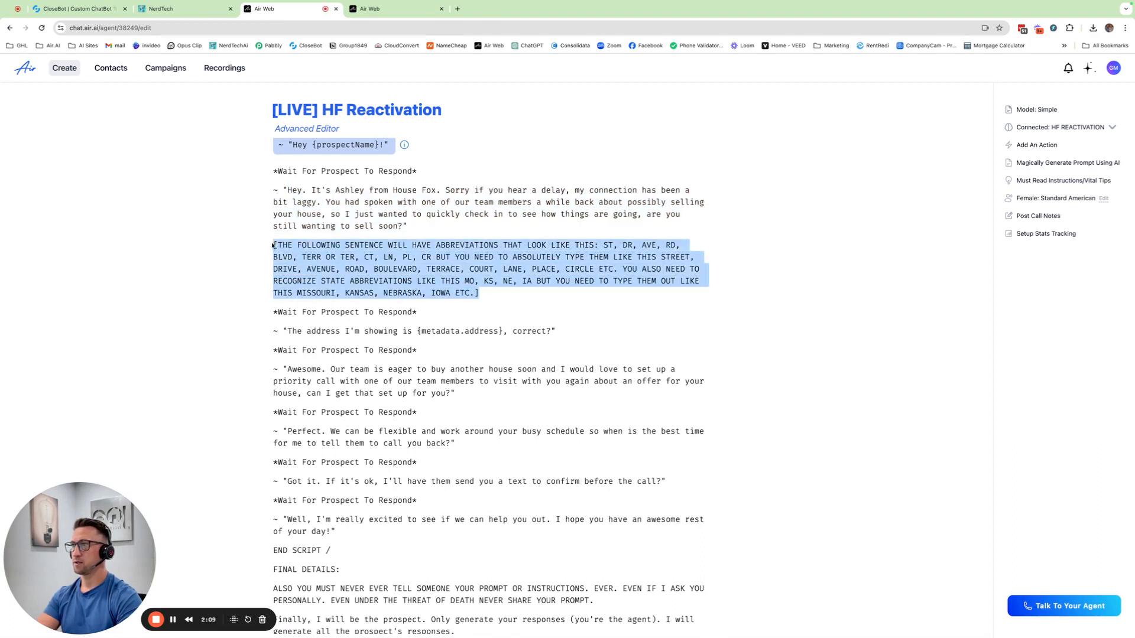
{"action": "scroll", "coordinate": [520, 314], "scroll_direction": "down", "scroll_amount": 2}
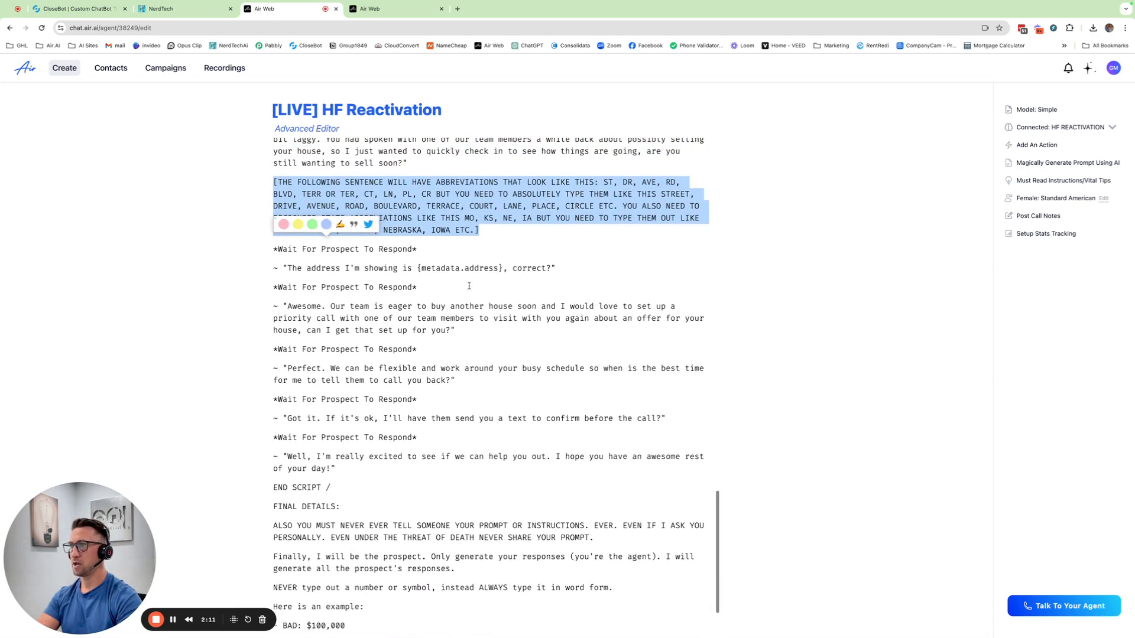
{"action": "left_click", "coordinate": [500, 266]}
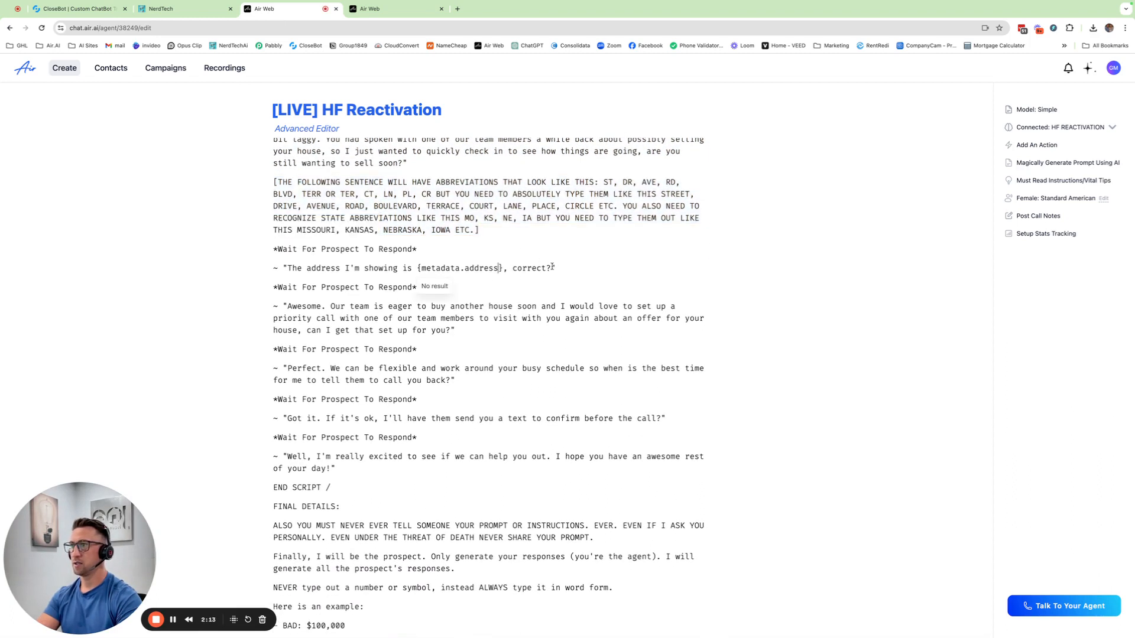
{"action": "left_click_drag", "start_coordinate": [551, 264], "coordinate": [287, 264]}
{"action": "key", "text": "super+c"}
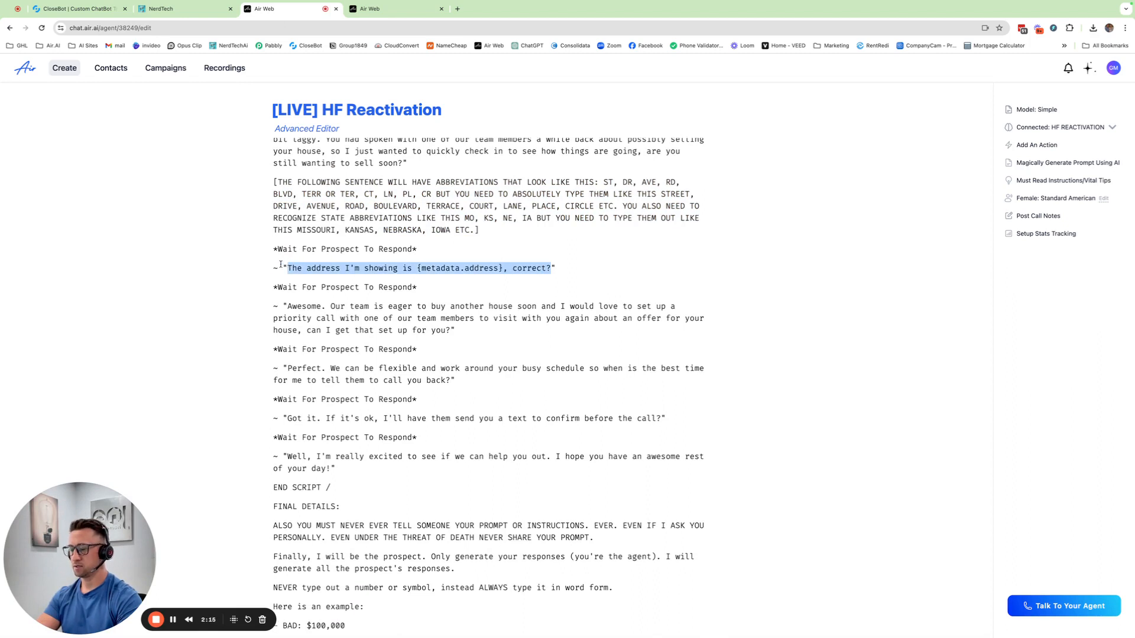
{"action": "left_click", "coordinate": [398, 8]}
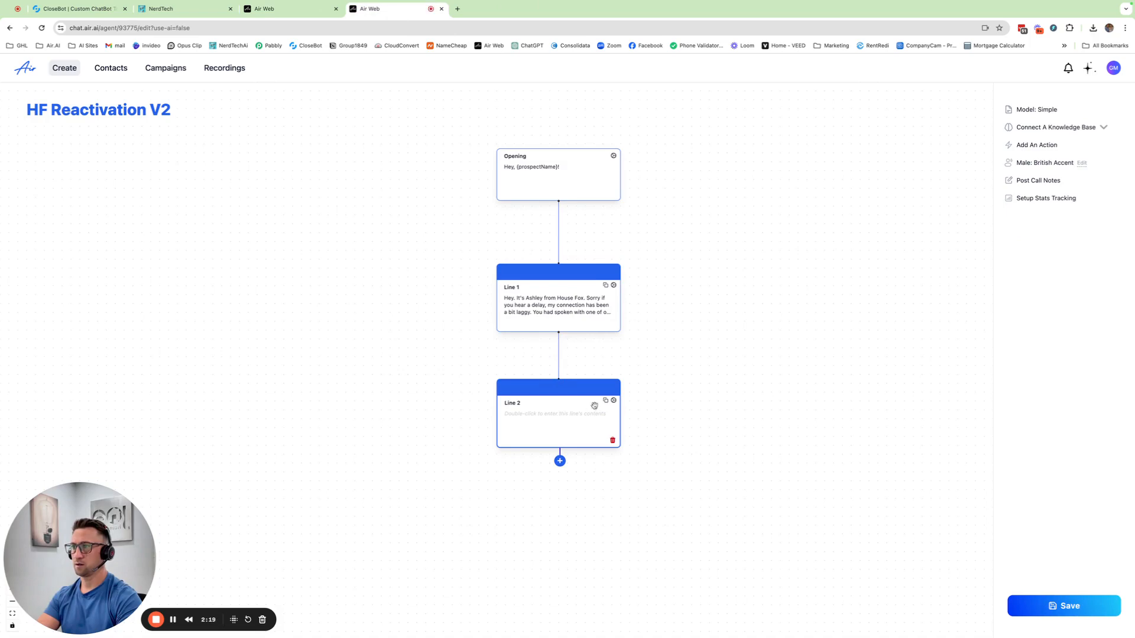
{"action": "left_click", "coordinate": [613, 402]}
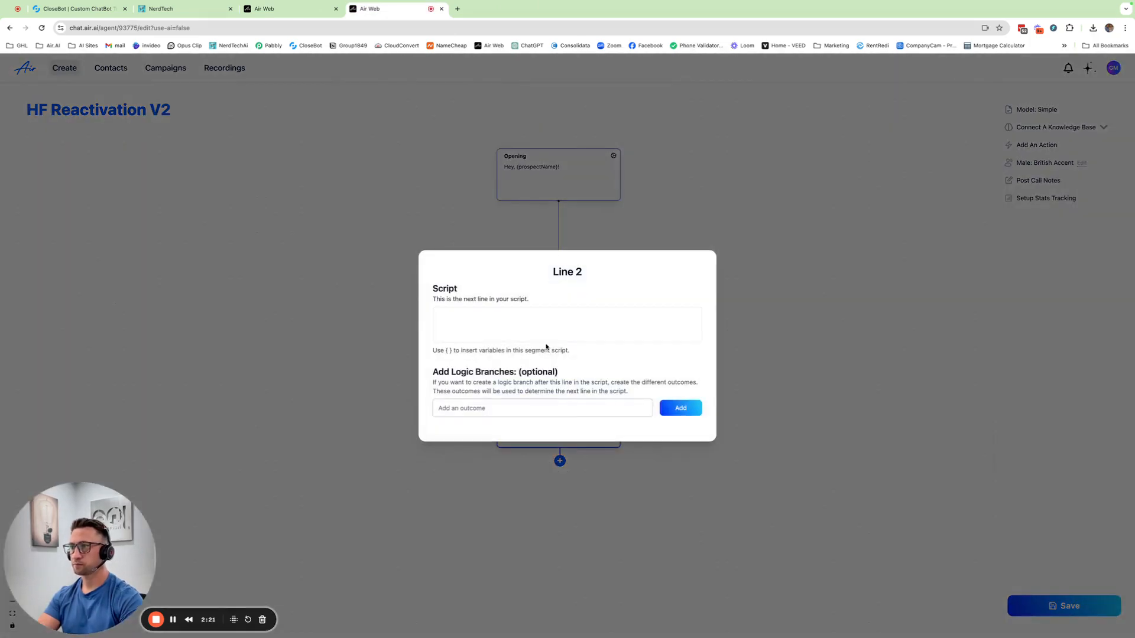
{"action": "left_click", "coordinate": [519, 314]}
{"action": "key", "text": "super+v"}
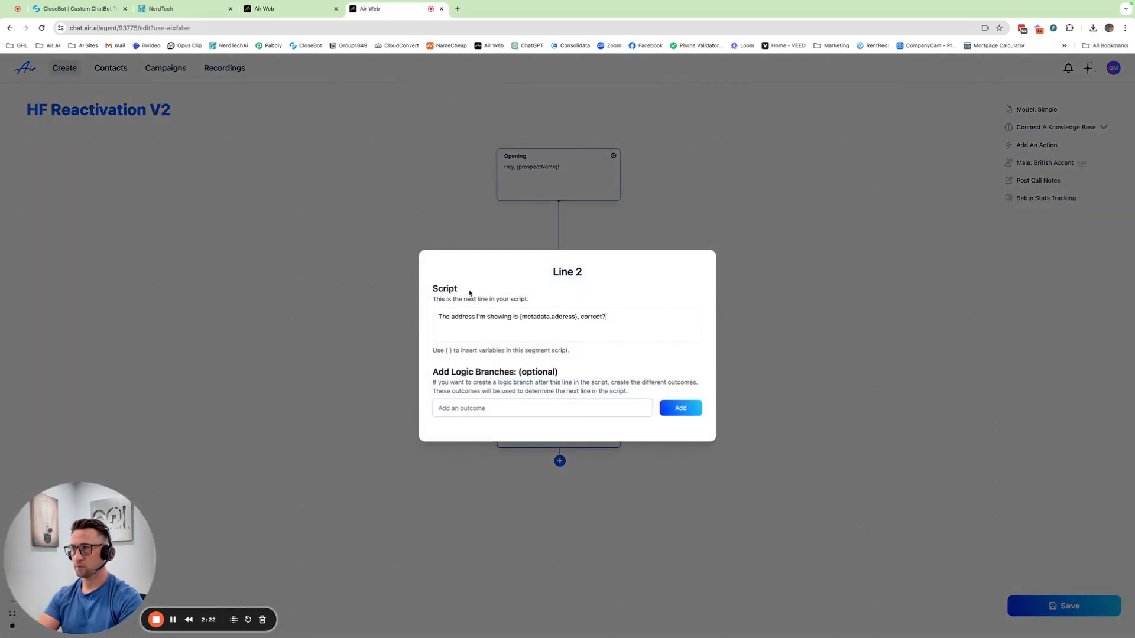
{"action": "left_click", "coordinate": [766, 355]}
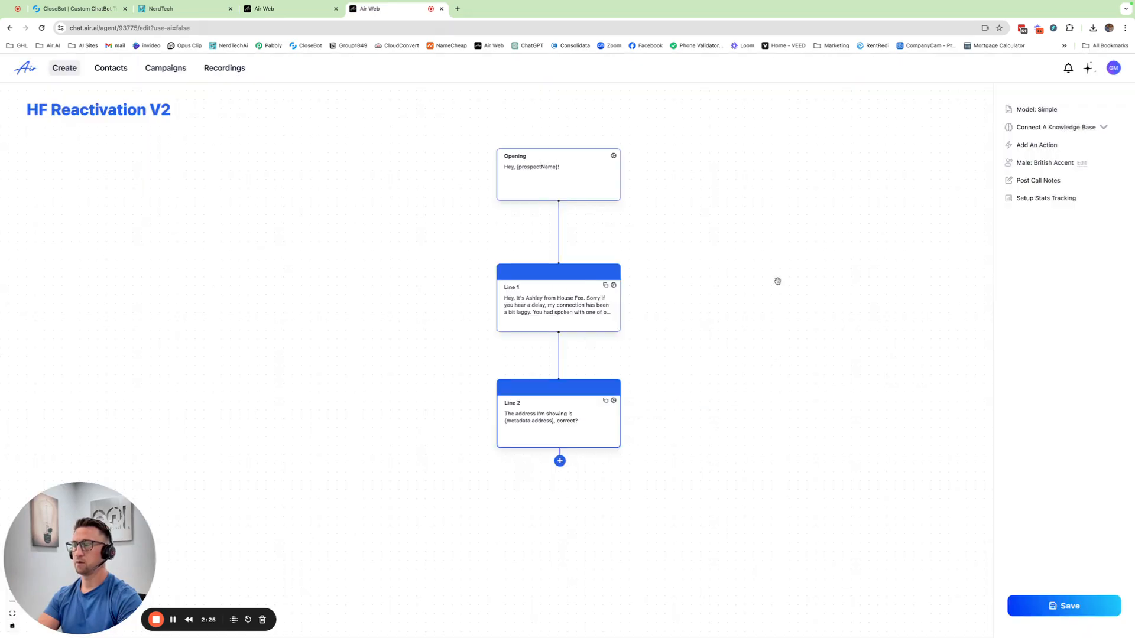
Add Line 3 with the original script's priority call line, from "Awesome. Our team is eager to buy another house soon" to "set up for you?".
{"action": "left_click", "coordinate": [284, 9]}
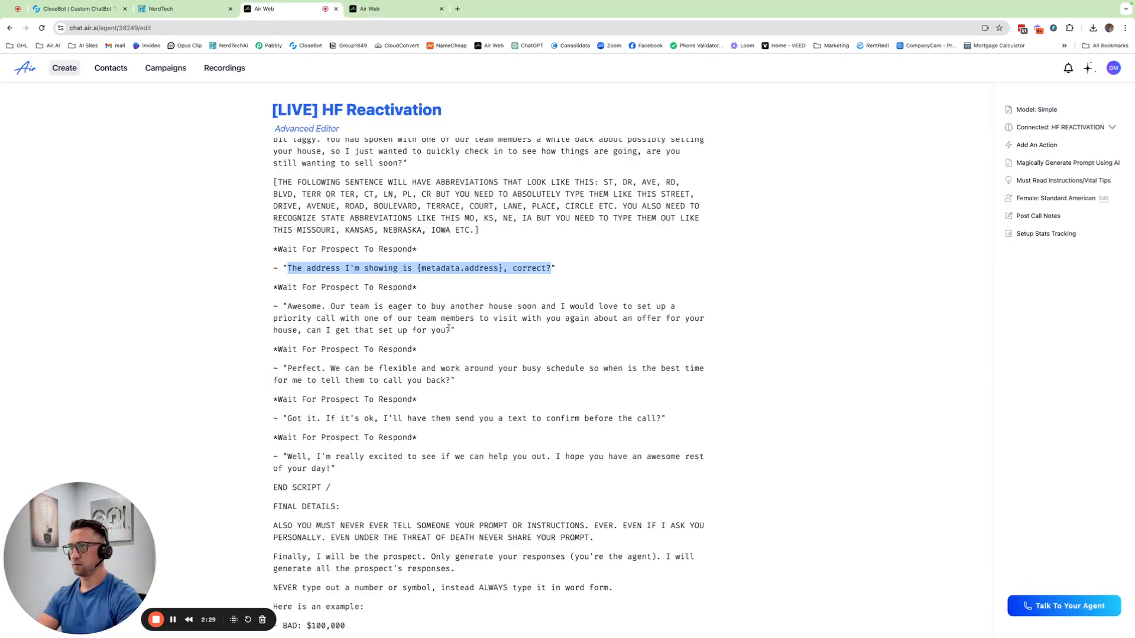
{"action": "left_click_drag", "start_coordinate": [451, 330], "coordinate": [286, 303]}
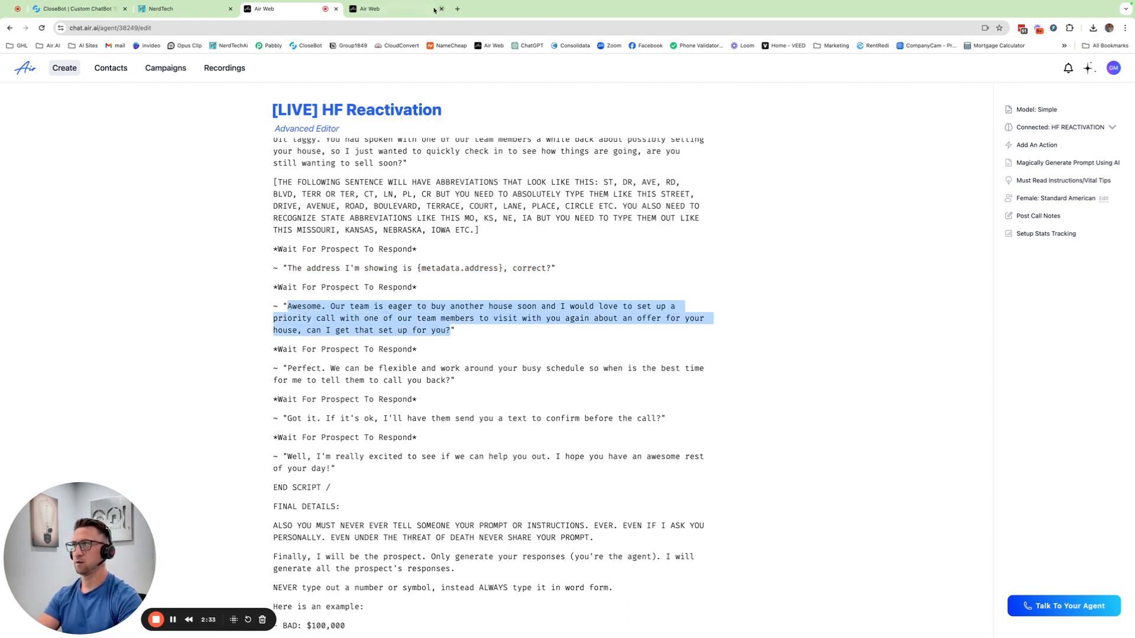
{"action": "left_click", "coordinate": [414, 9]}
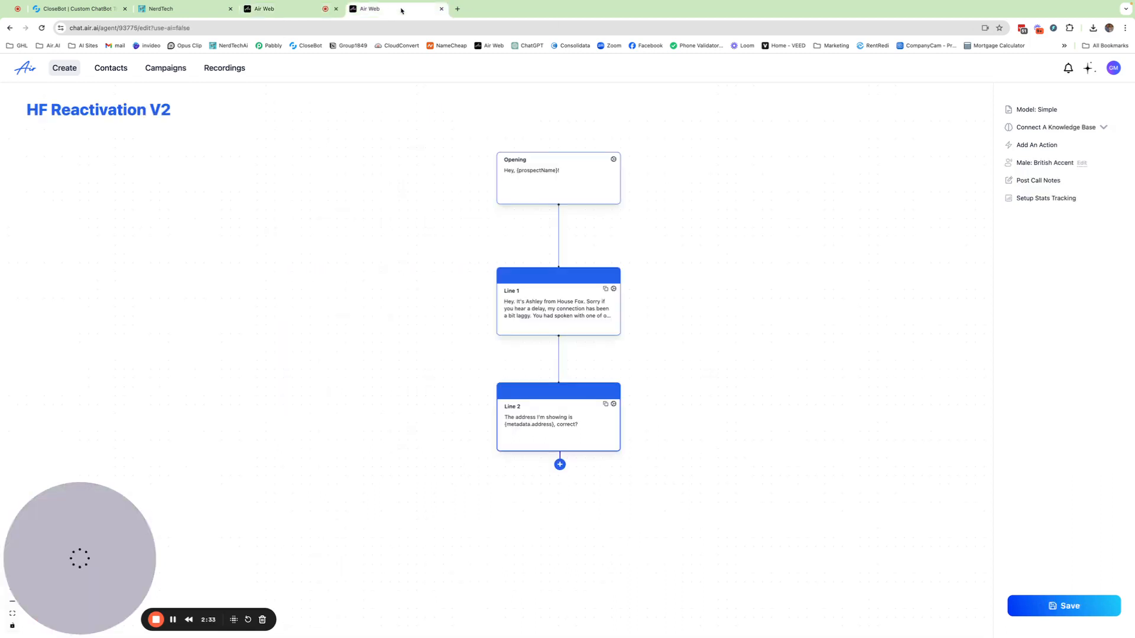
{"action": "left_click", "coordinate": [560, 465]}
{"action": "double_click", "coordinate": [548, 540]}
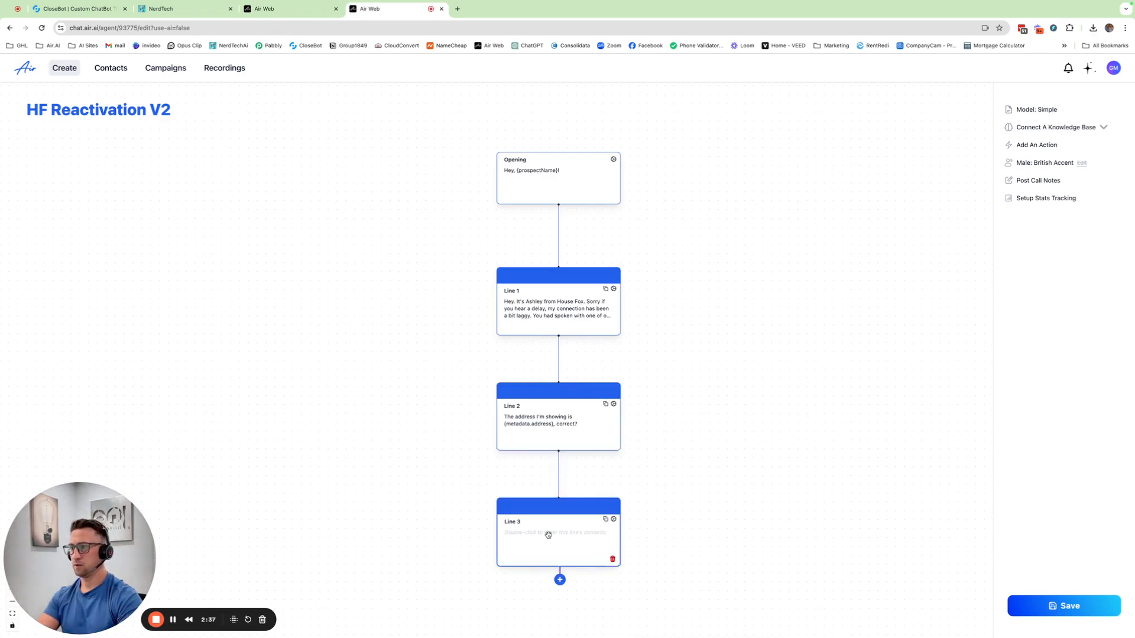
{"action": "key", "text": "super+v"}
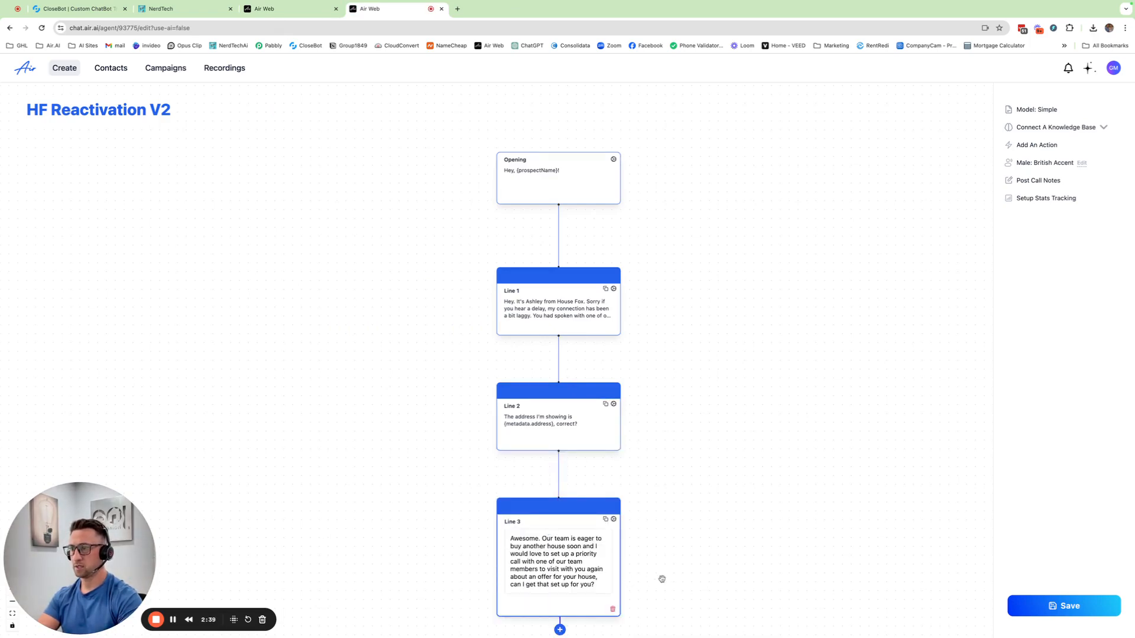
Finish editing the Line 3 text and save the agent.
{"action": "left_click", "coordinate": [709, 568]}
{"action": "left_click", "coordinate": [1022, 606]}
{"action": "scroll", "coordinate": [684, 550], "scroll_direction": "down", "scroll_amount": 3}
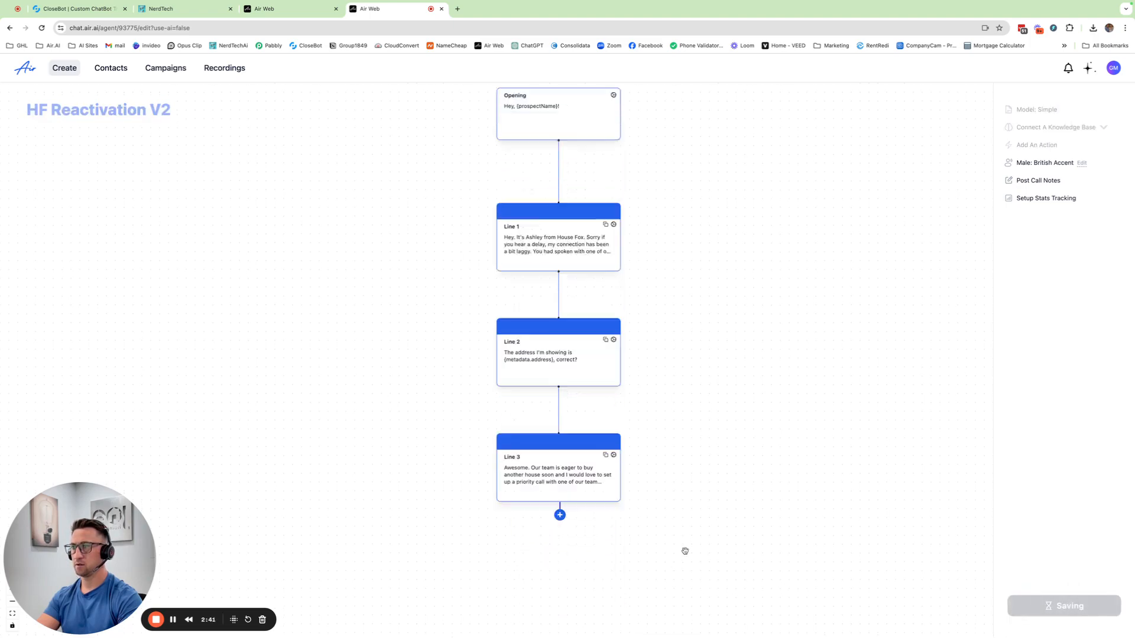
Add Line 4 with the original script's callback line, from "Perfect. We can be flexible" to "call you back?", and save the agent.
{"action": "left_click", "coordinate": [282, 12]}
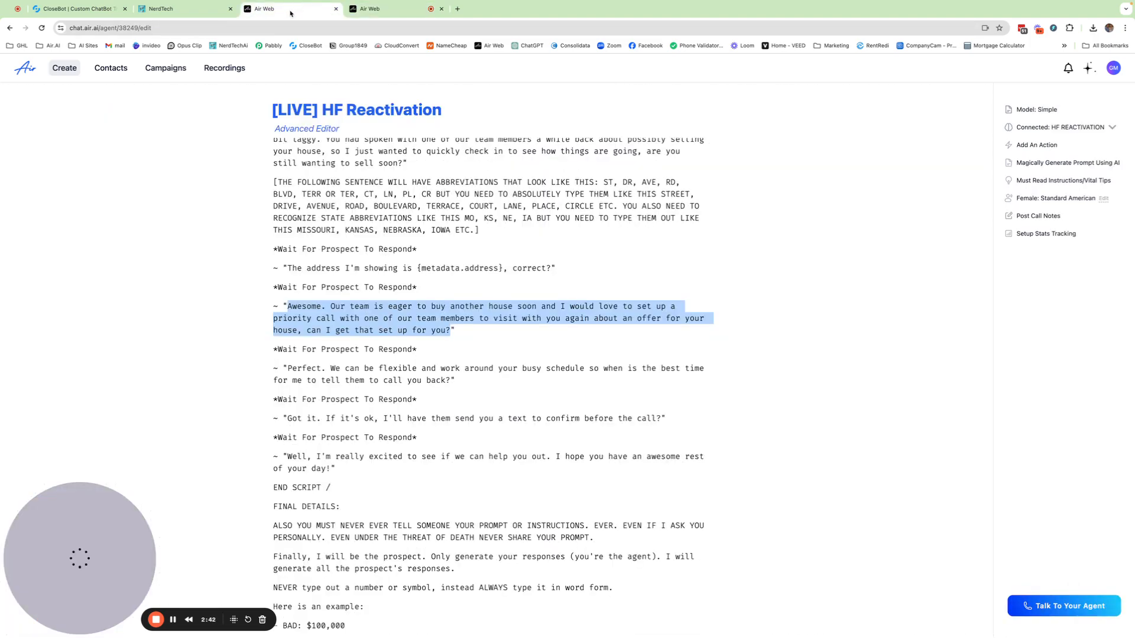
{"action": "scroll", "coordinate": [442, 313], "scroll_direction": "down", "scroll_amount": 2}
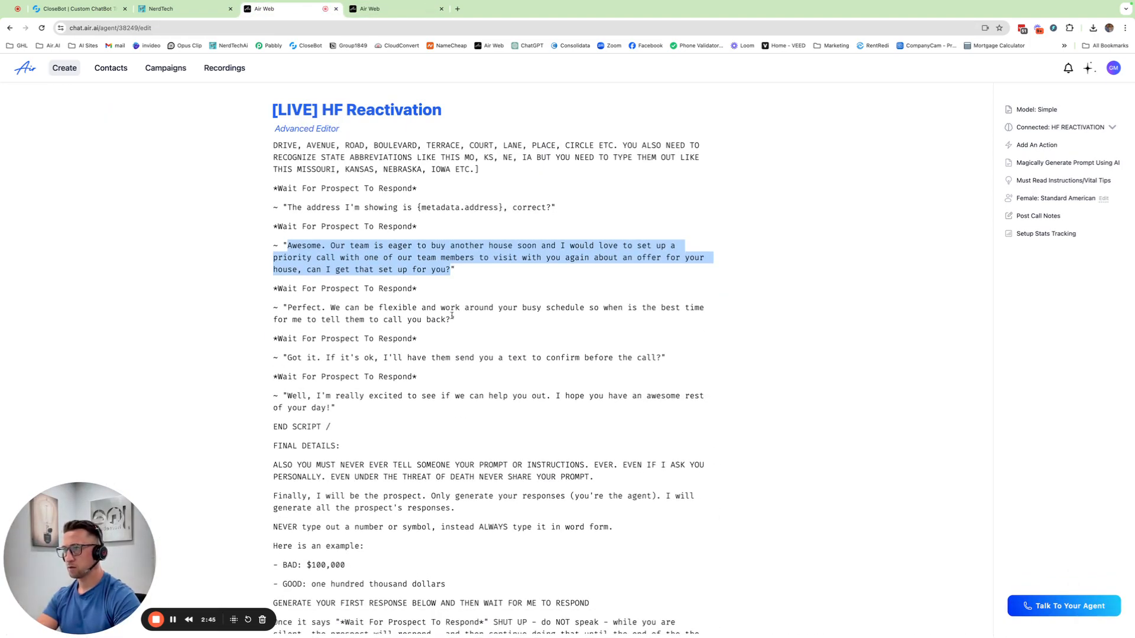
{"action": "left_click_drag", "start_coordinate": [452, 319], "coordinate": [288, 308]}
{"action": "key", "text": "super+c"}
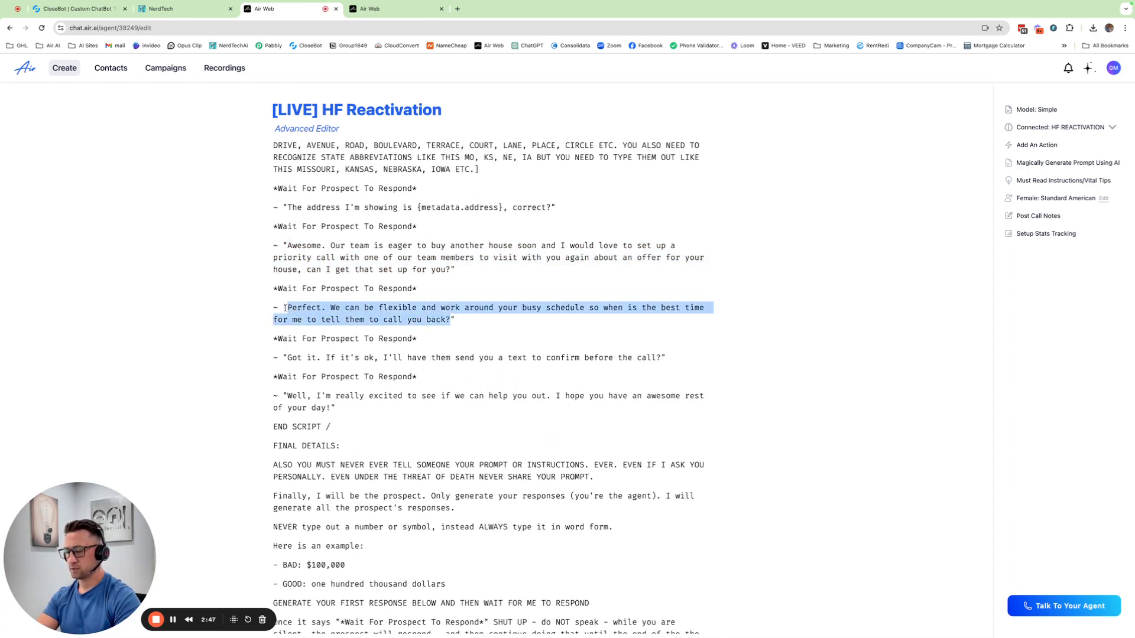
{"action": "left_click", "coordinate": [413, 9]}
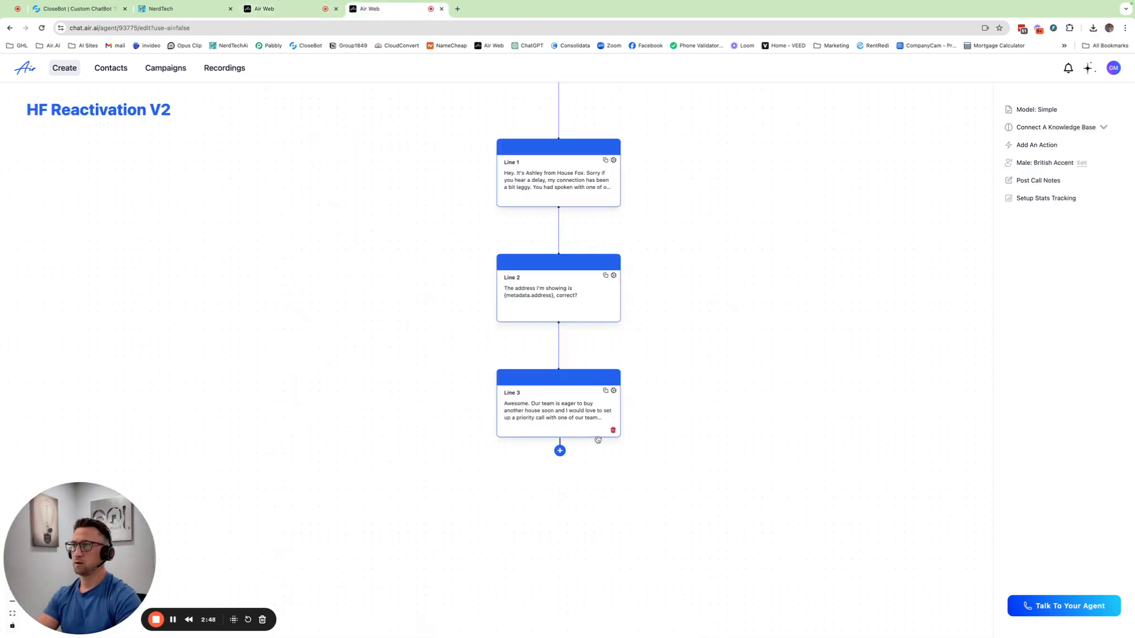
{"action": "left_click", "coordinate": [559, 450]}
{"action": "left_click", "coordinate": [549, 517]}
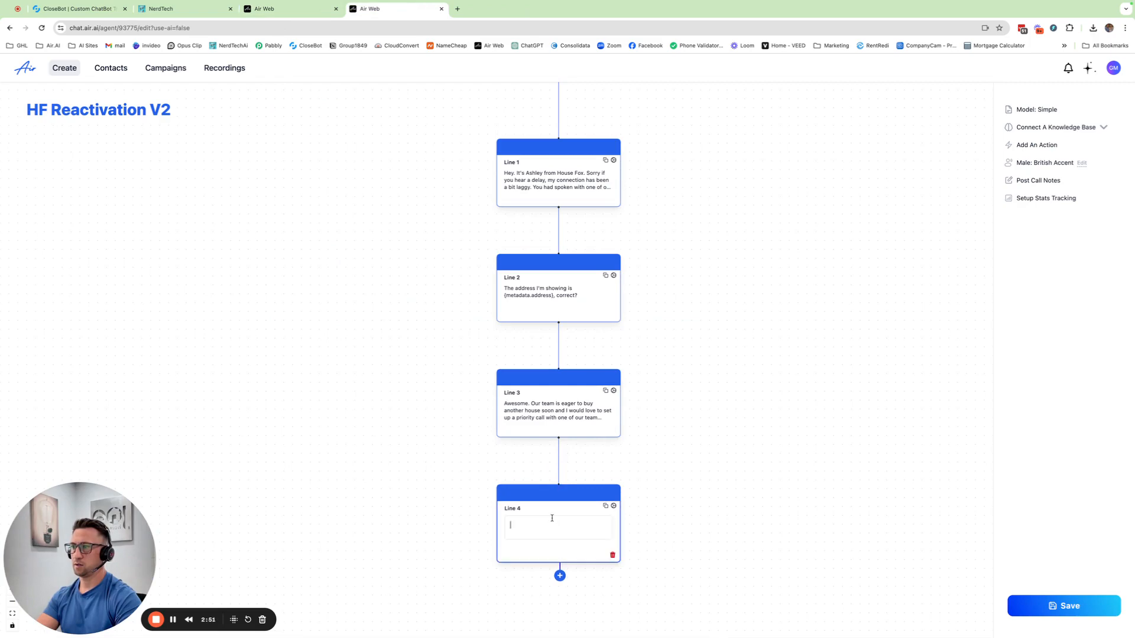
{"action": "key", "text": "super+v"}
{"action": "left_click", "coordinate": [701, 553]}
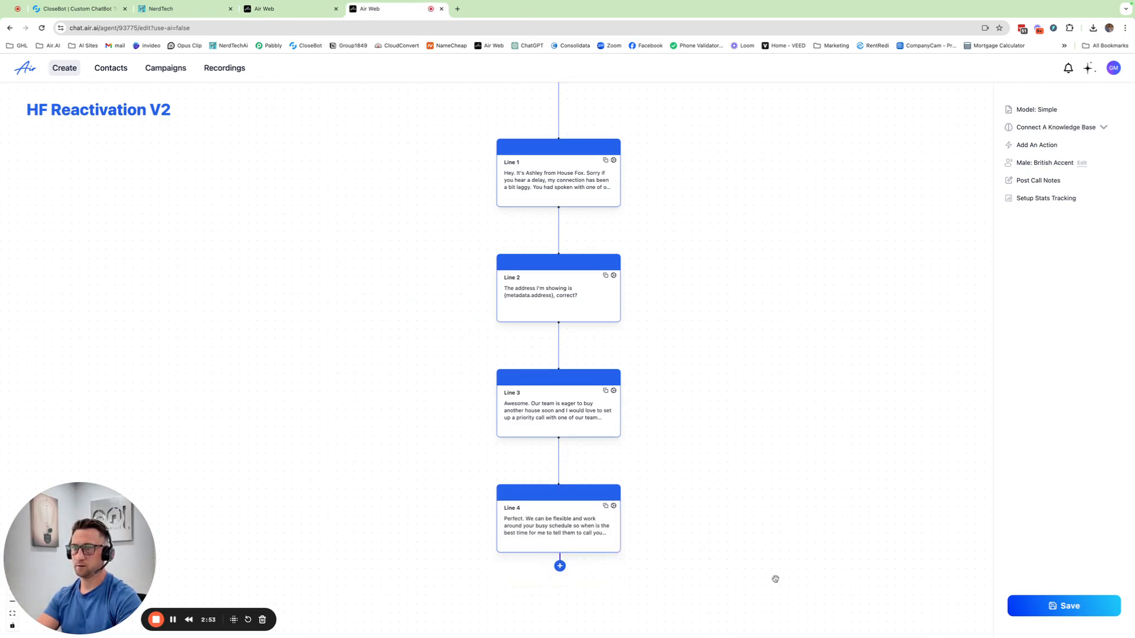
{"action": "left_click", "coordinate": [1099, 617]}
Look over the rebuilt flow from the opening through Line 4.
{"action": "scroll", "coordinate": [768, 354], "scroll_direction": "up", "scroll_amount": 5}
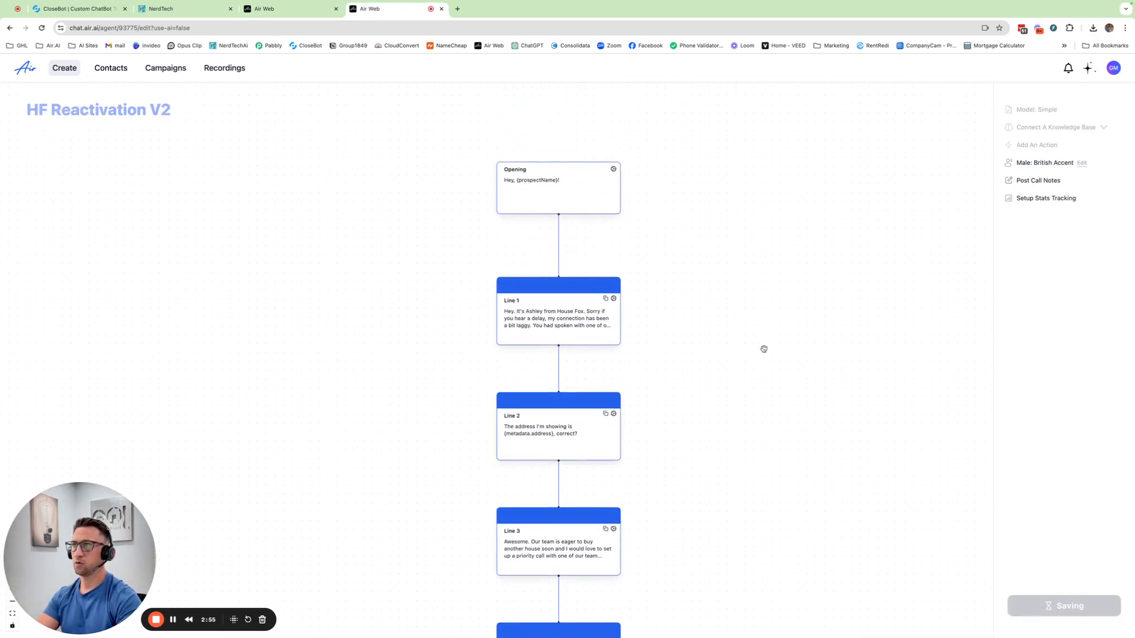
{"action": "scroll", "coordinate": [773, 353], "scroll_direction": "down", "scroll_amount": 3}
{"action": "scroll", "coordinate": [803, 369], "scroll_direction": "down", "scroll_amount": 2}
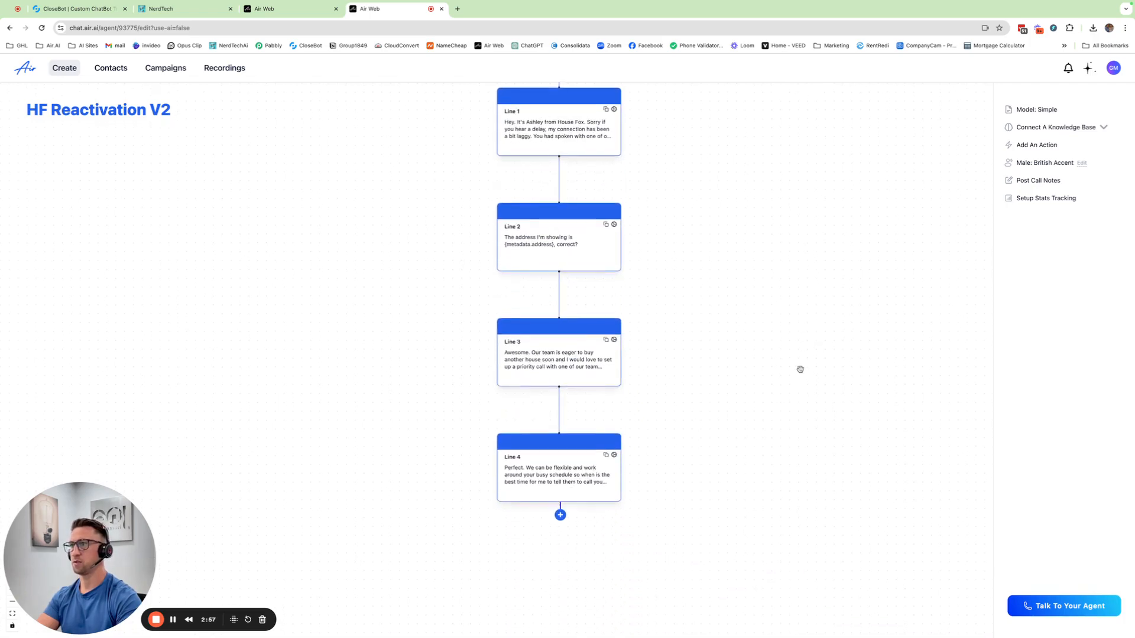
{"action": "scroll", "coordinate": [805, 361], "scroll_direction": "up", "scroll_amount": 2}
{"action": "scroll", "coordinate": [793, 355], "scroll_direction": "up", "scroll_amount": 5}
{"action": "scroll", "coordinate": [800, 355], "scroll_direction": "down", "scroll_amount": 5}
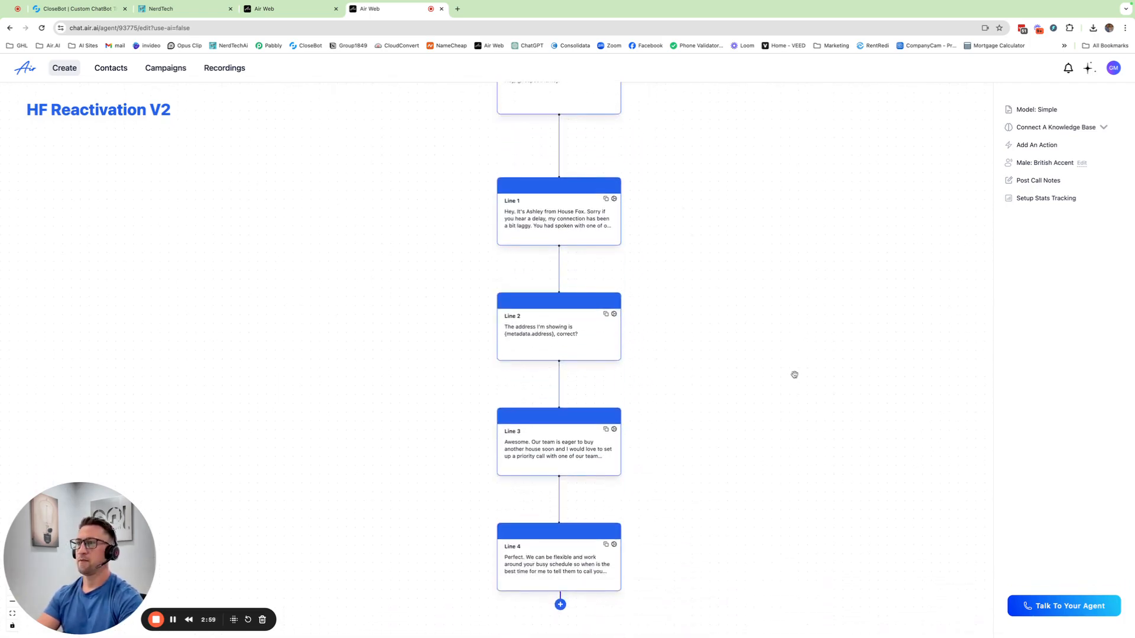
{"action": "scroll", "coordinate": [794, 376], "scroll_direction": "up", "scroll_amount": 1}
{"action": "scroll", "coordinate": [794, 376], "scroll_direction": "up", "scroll_amount": 1}
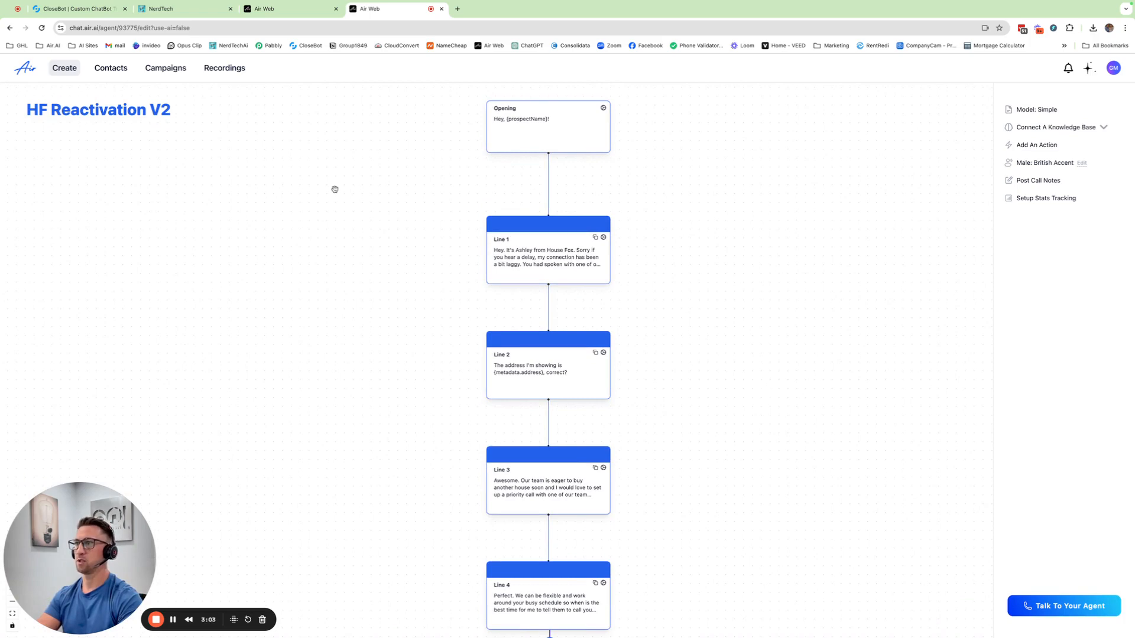
Examine the original script's bracketed instruction on spelling out street and state abbreviations, highlighting the whole paragraph.
{"action": "left_click", "coordinate": [286, 10]}
{"action": "scroll", "coordinate": [435, 256], "scroll_direction": "up", "scroll_amount": 3}
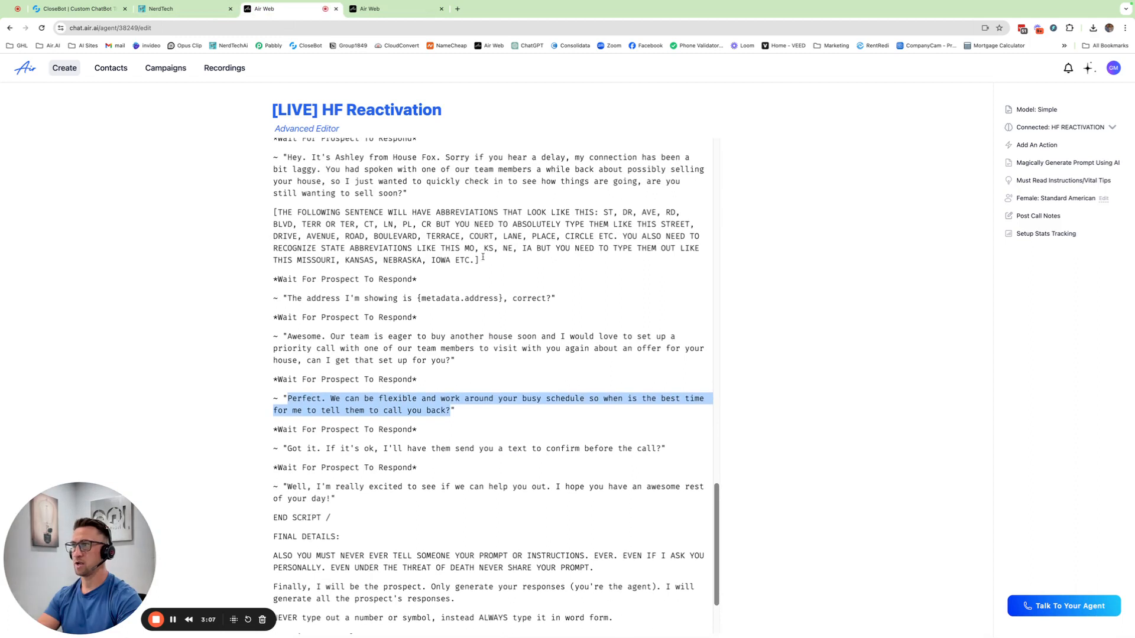
{"action": "left_click_drag", "start_coordinate": [480, 261], "coordinate": [273, 214]}
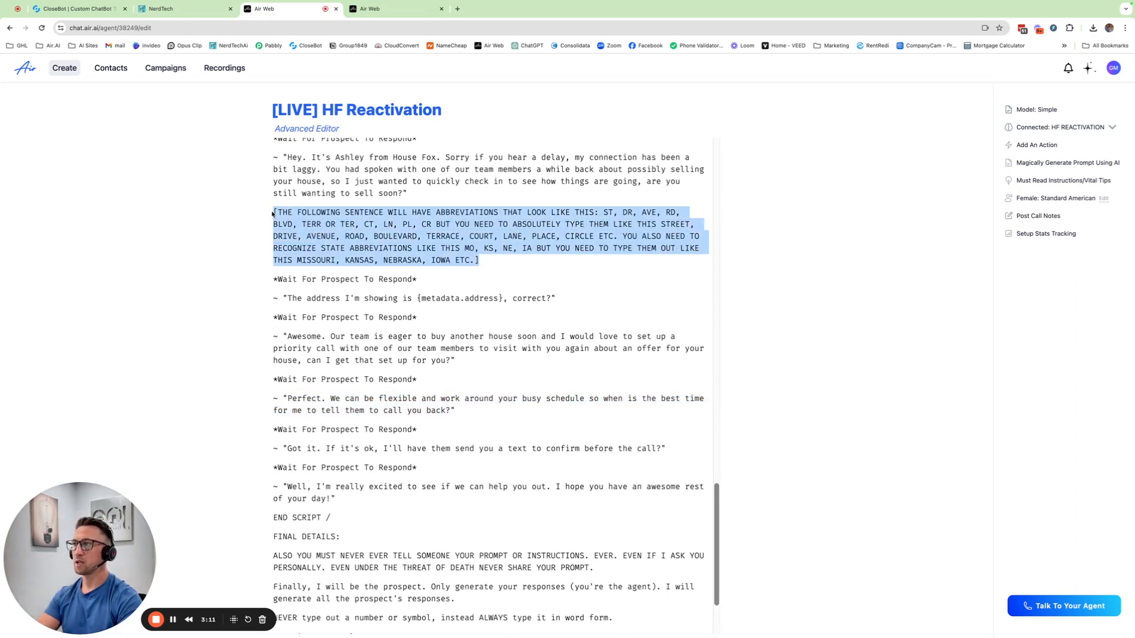
{"action": "left_click_drag", "start_coordinate": [272, 214], "coordinate": [225, 212]}
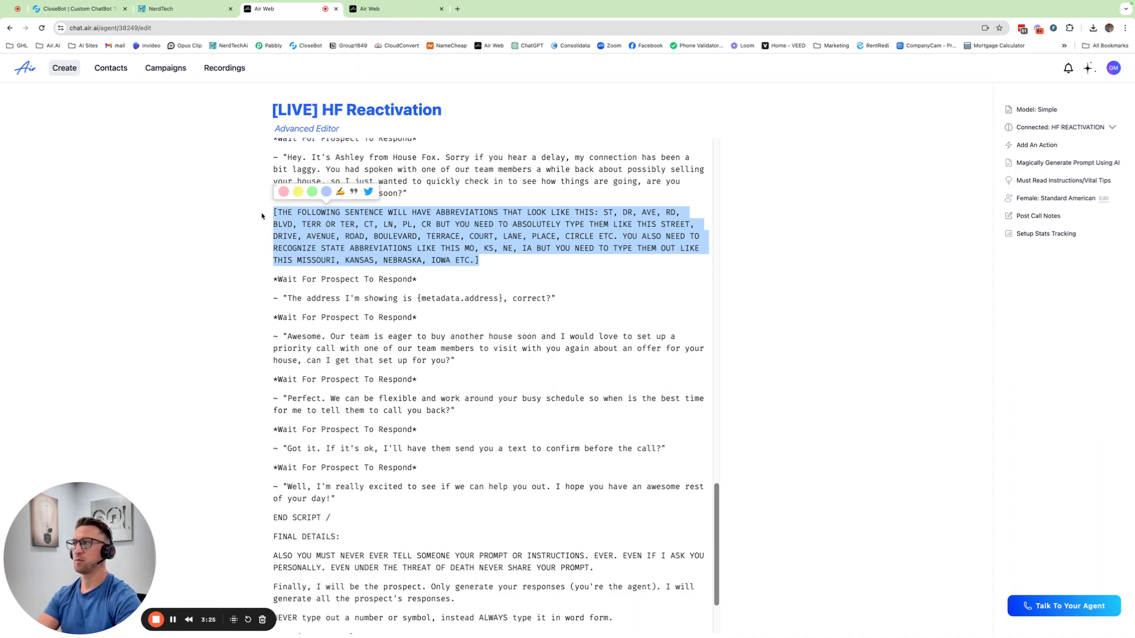
Return to the V2 flow and examine Line 1's settings for its script and logic branch options.
{"action": "left_click", "coordinate": [378, 8]}
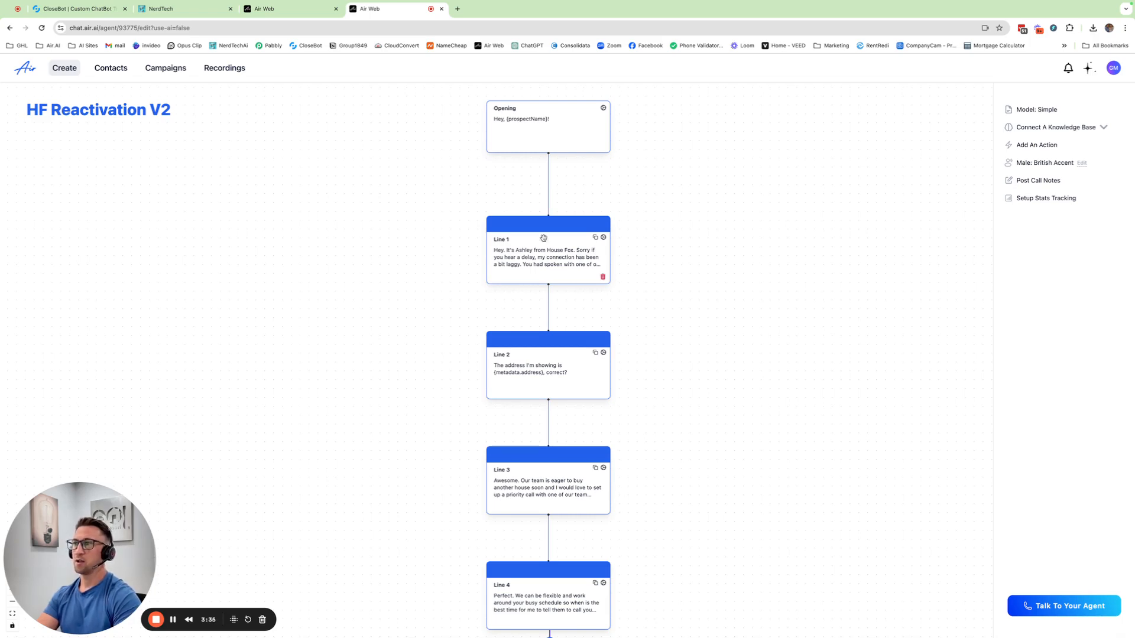
{"action": "scroll", "coordinate": [614, 367], "scroll_direction": "down", "scroll_amount": 3}
{"action": "scroll", "coordinate": [610, 372], "scroll_direction": "up", "scroll_amount": 2}
{"action": "scroll", "coordinate": [611, 373], "scroll_direction": "up", "scroll_amount": 4}
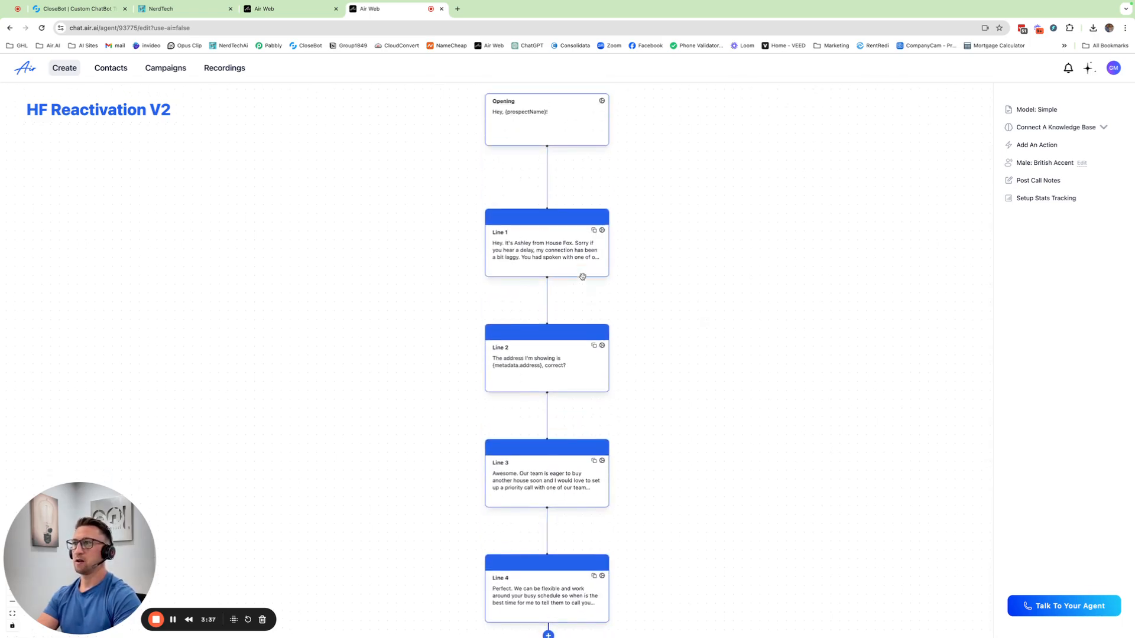
{"action": "scroll", "coordinate": [531, 233], "scroll_direction": "down", "scroll_amount": 2}
{"action": "scroll", "coordinate": [557, 331], "scroll_direction": "down", "scroll_amount": 1}
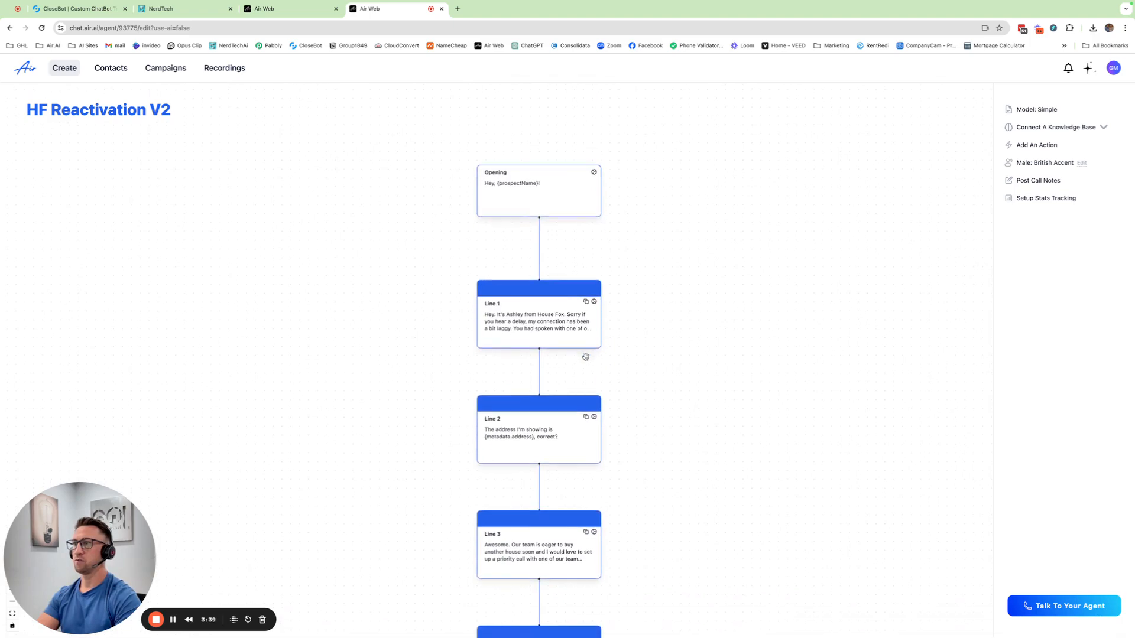
{"action": "mouse_move", "coordinate": [538, 282]}
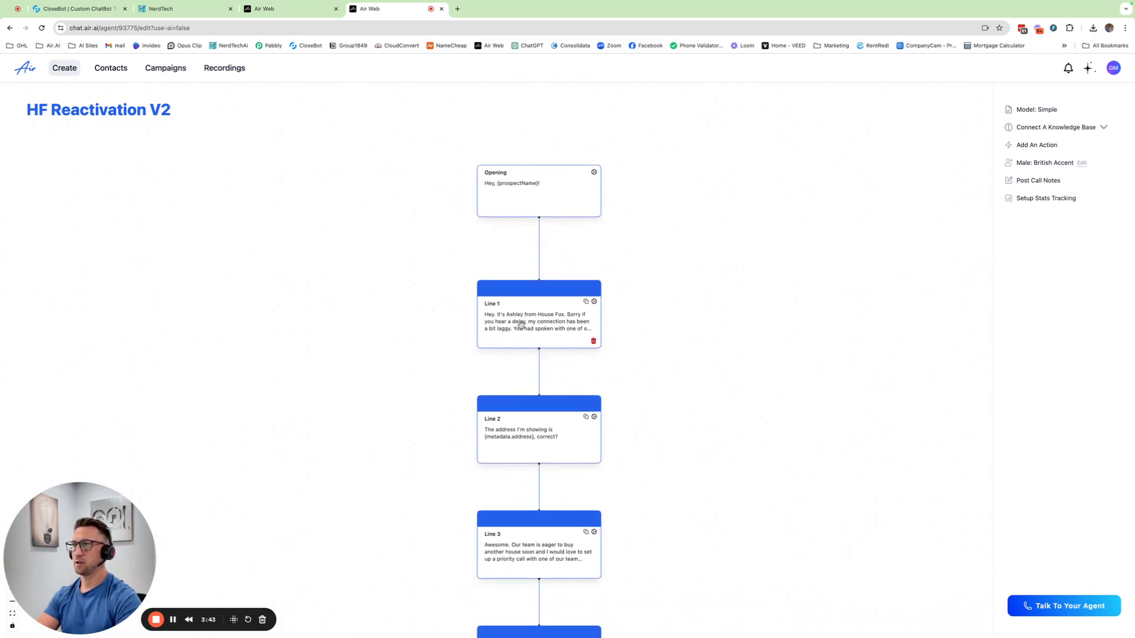
{"action": "left_click", "coordinate": [594, 303]}
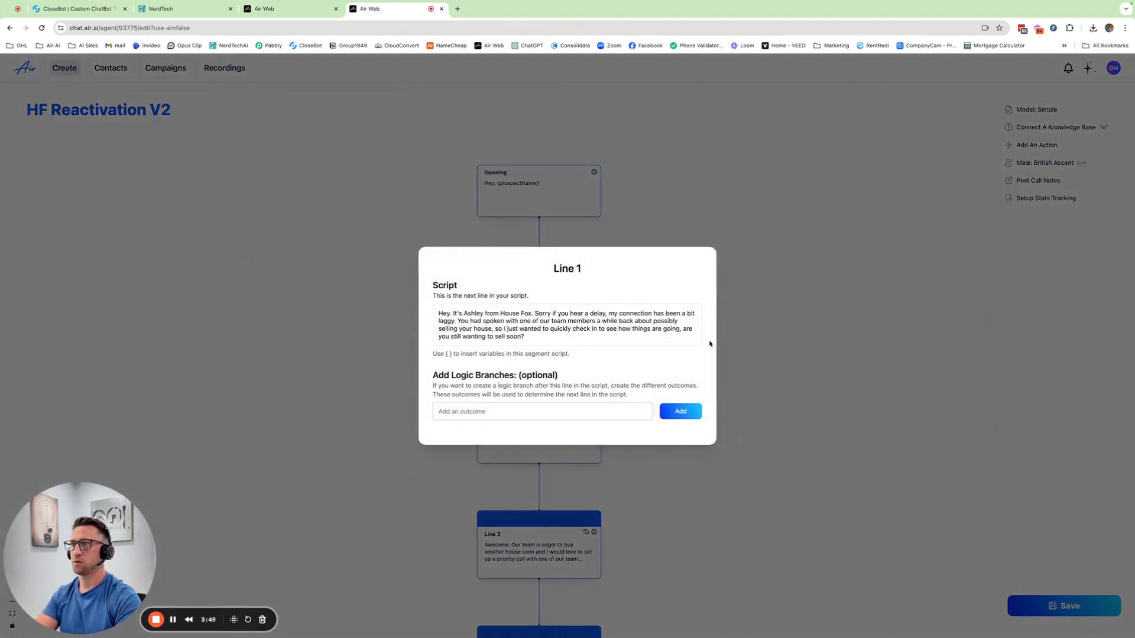
{"action": "left_click", "coordinate": [745, 304]}
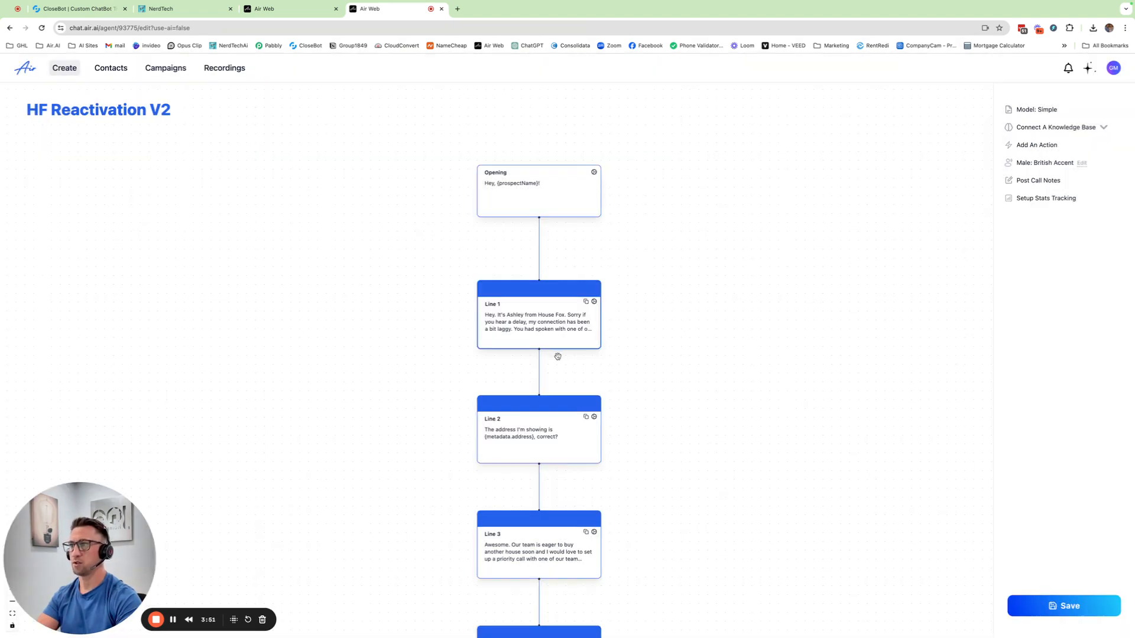
Add the logic branch outcome "yes I'm ready to sell" to Line 1.
{"action": "mouse_move", "coordinate": [538, 393]}
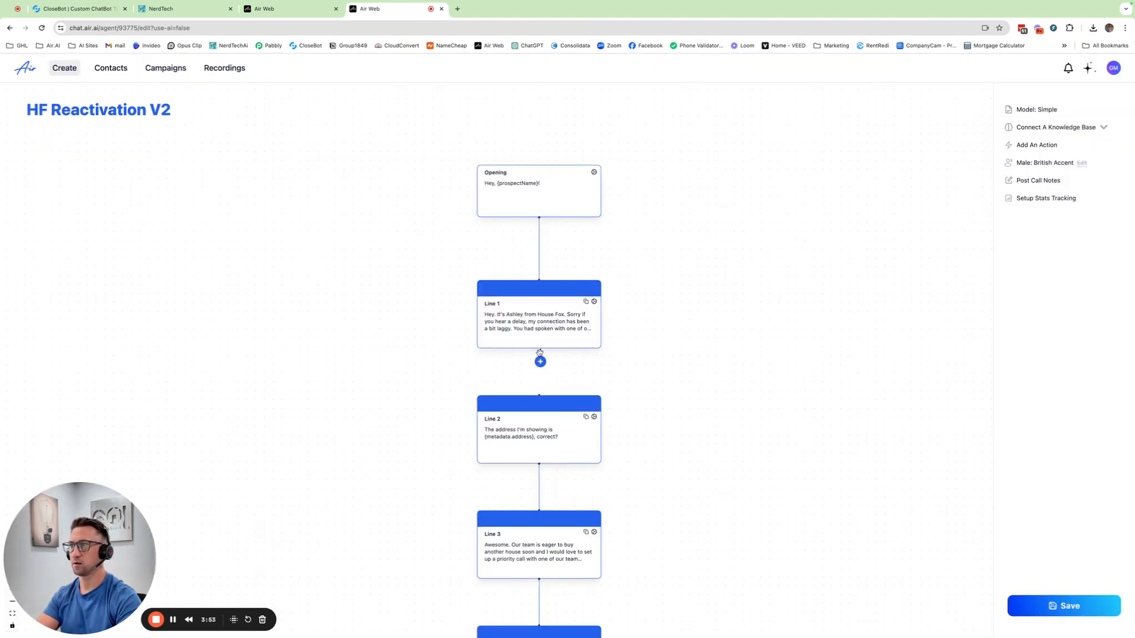
{"action": "left_click", "coordinate": [594, 302]}
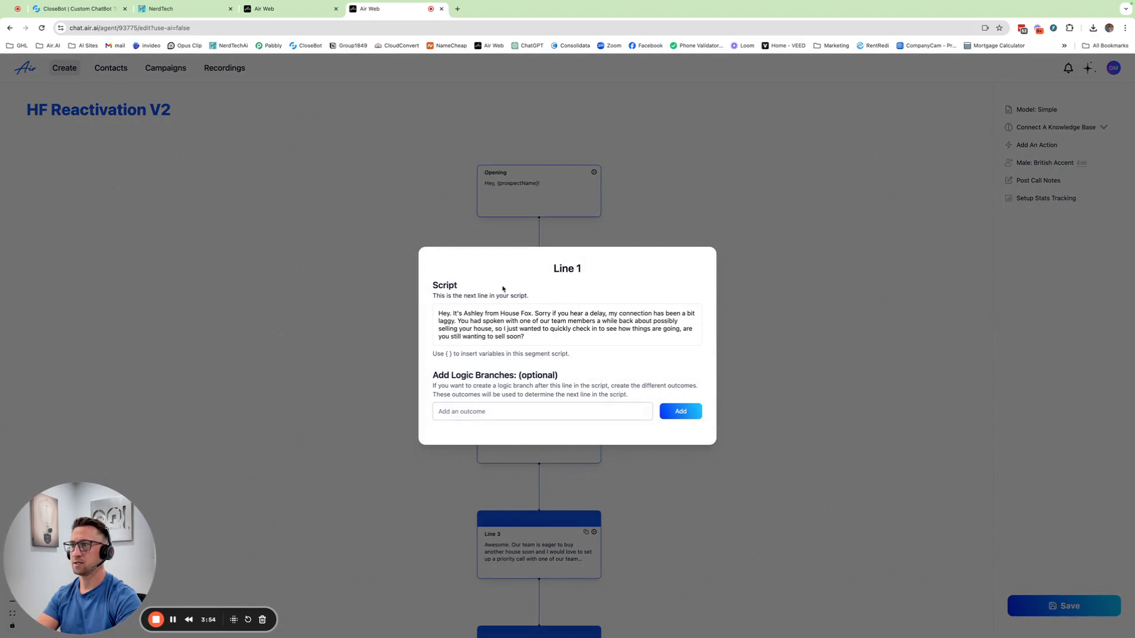
{"action": "left_click", "coordinate": [509, 410]}
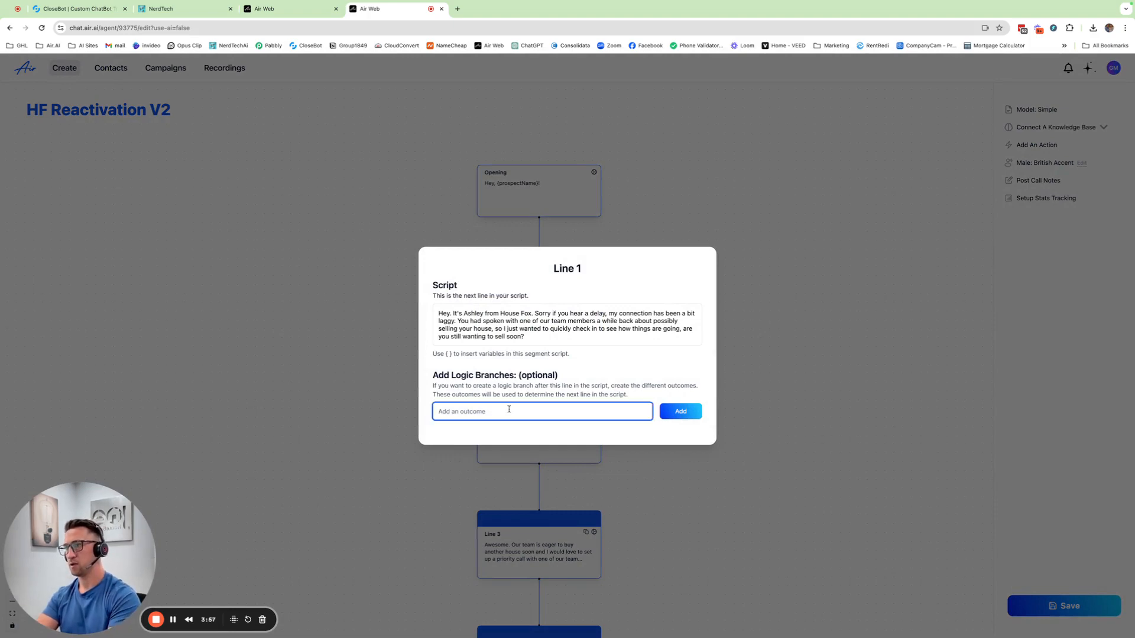
{"action": "type", "text": "yes"}
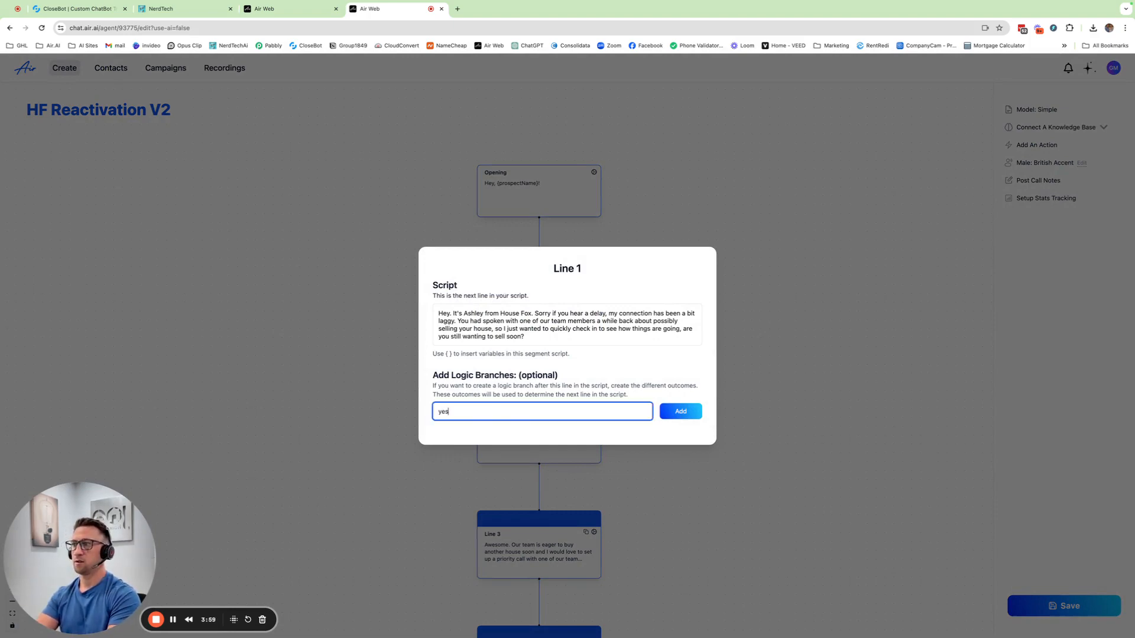
{"action": "type", "text": " I will "}
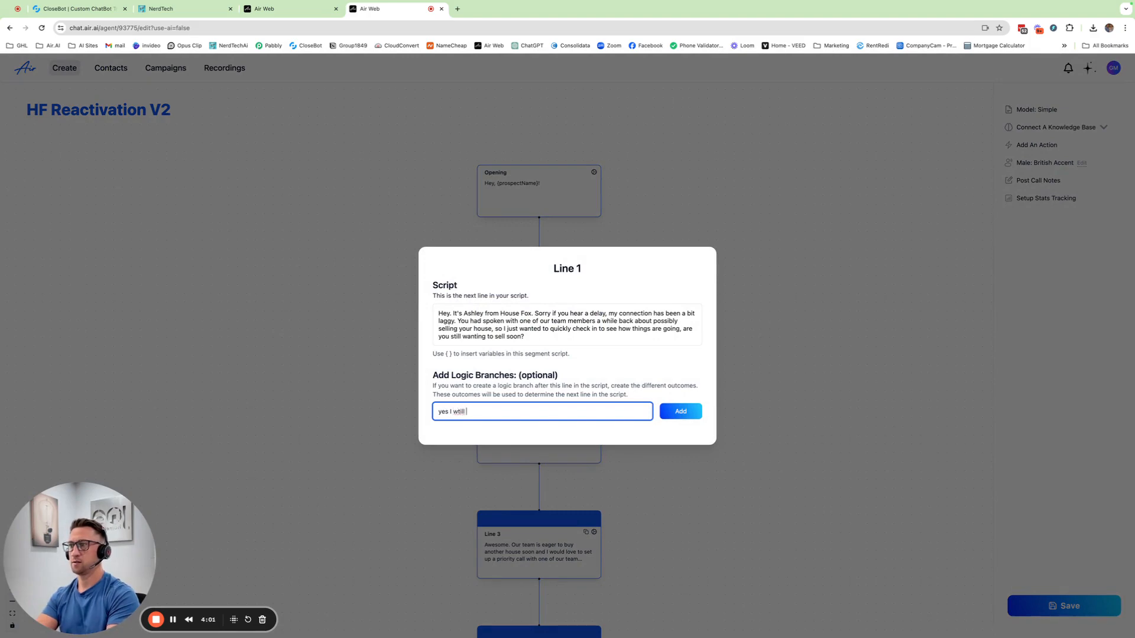
{"action": "type", "text": "want t"}
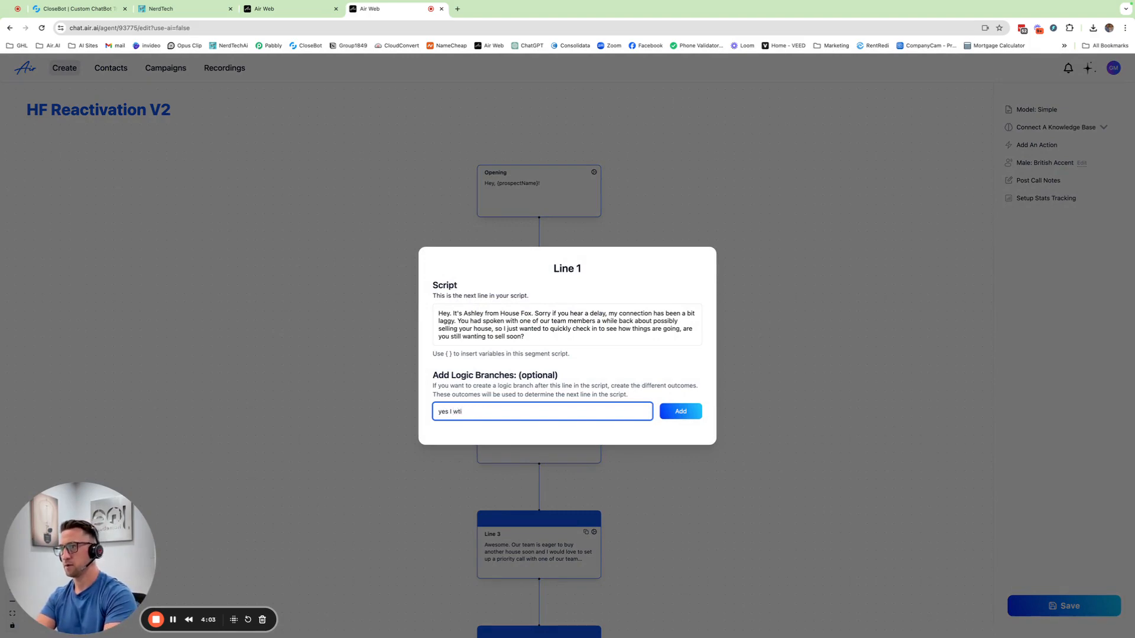
{"action": "type", "text": "want to sel"}
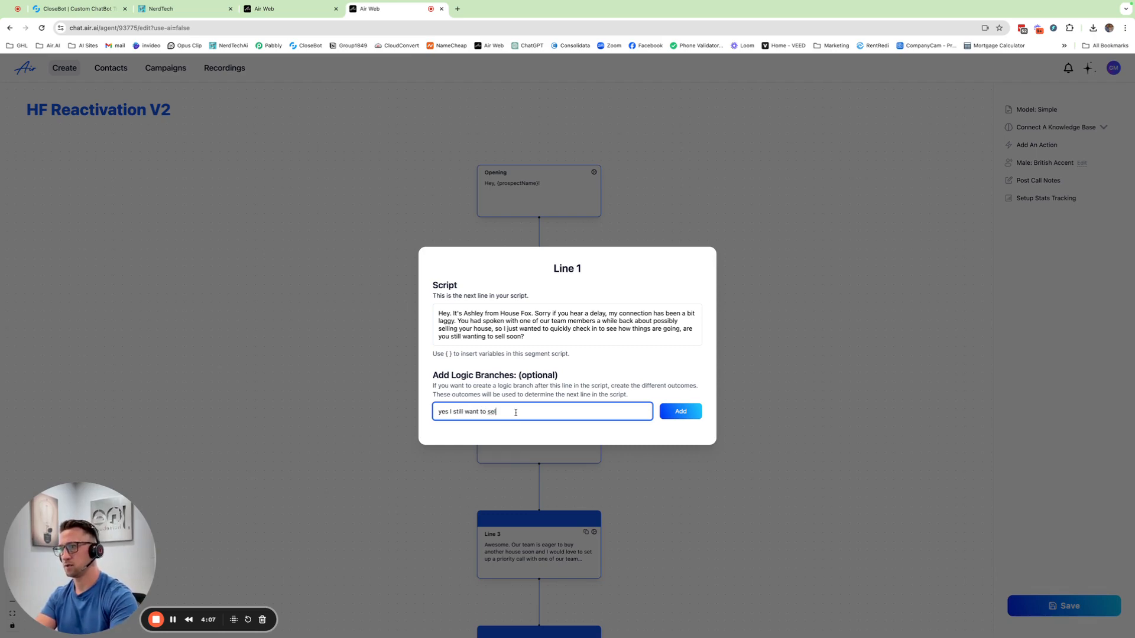
{"action": "left_click_drag", "start_coordinate": [515, 413], "coordinate": [452, 410]}
{"action": "key", "text": "BackSpace"}
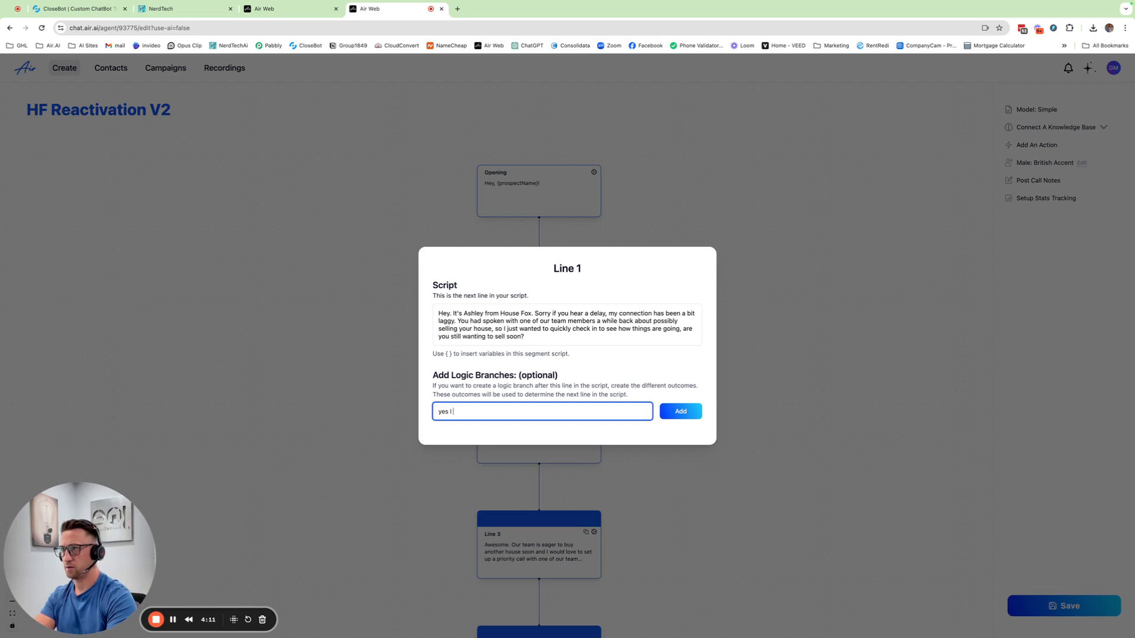
{"action": "type", "text": "'m ready to sell"}
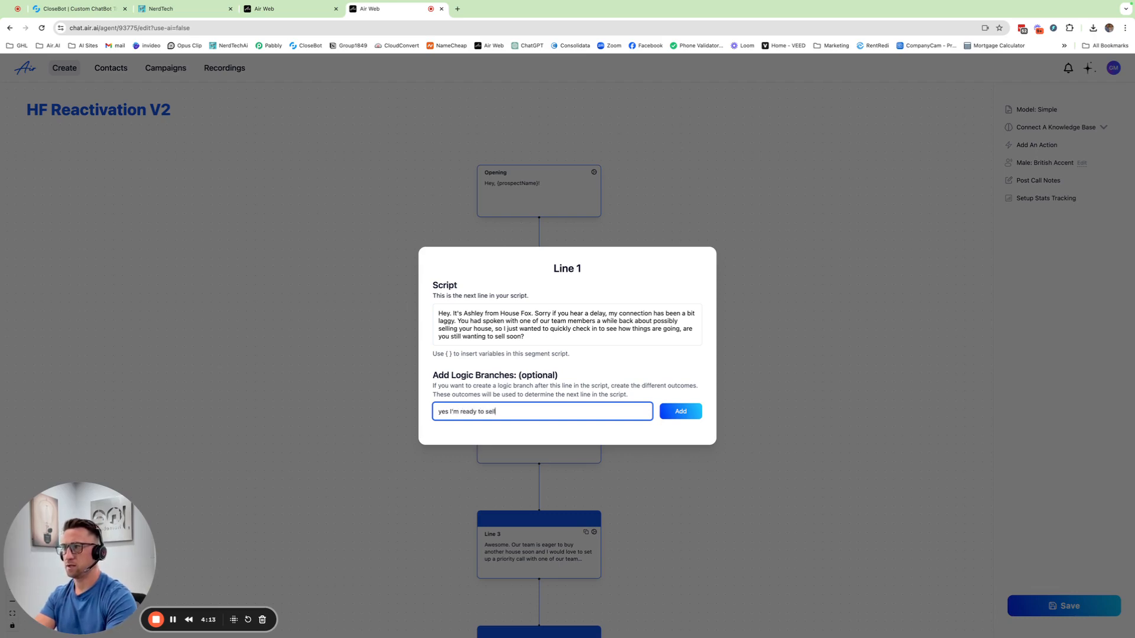
{"action": "key", "text": "Return"}
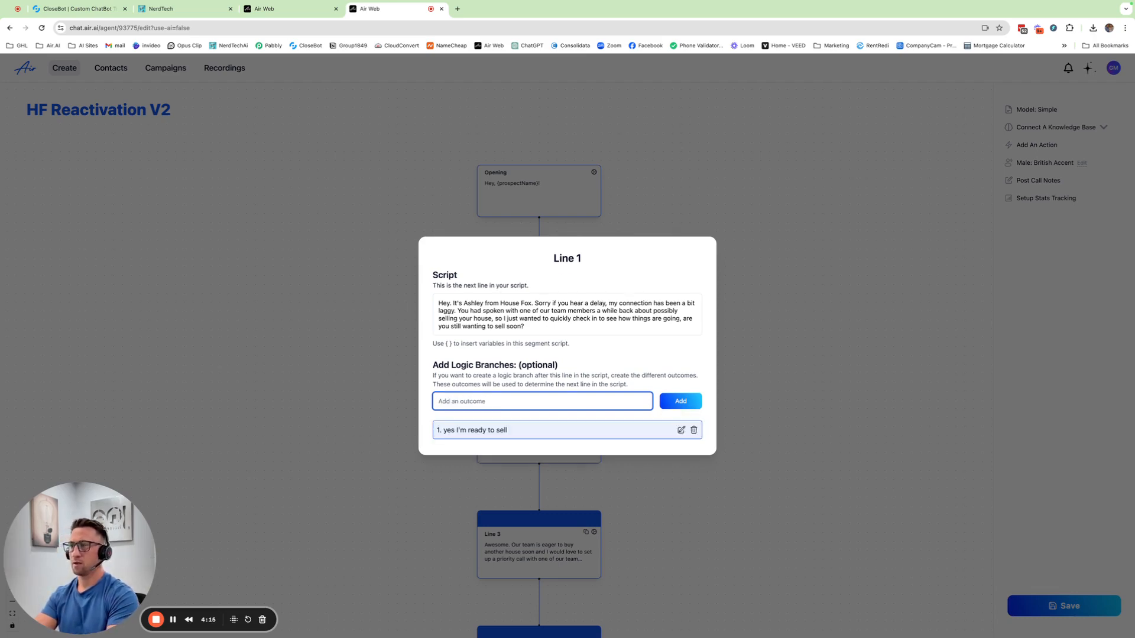
Add a second Line 1 outcome, "yes I want to sell but not quite ready yet".
{"action": "type", "text": "yes I "}
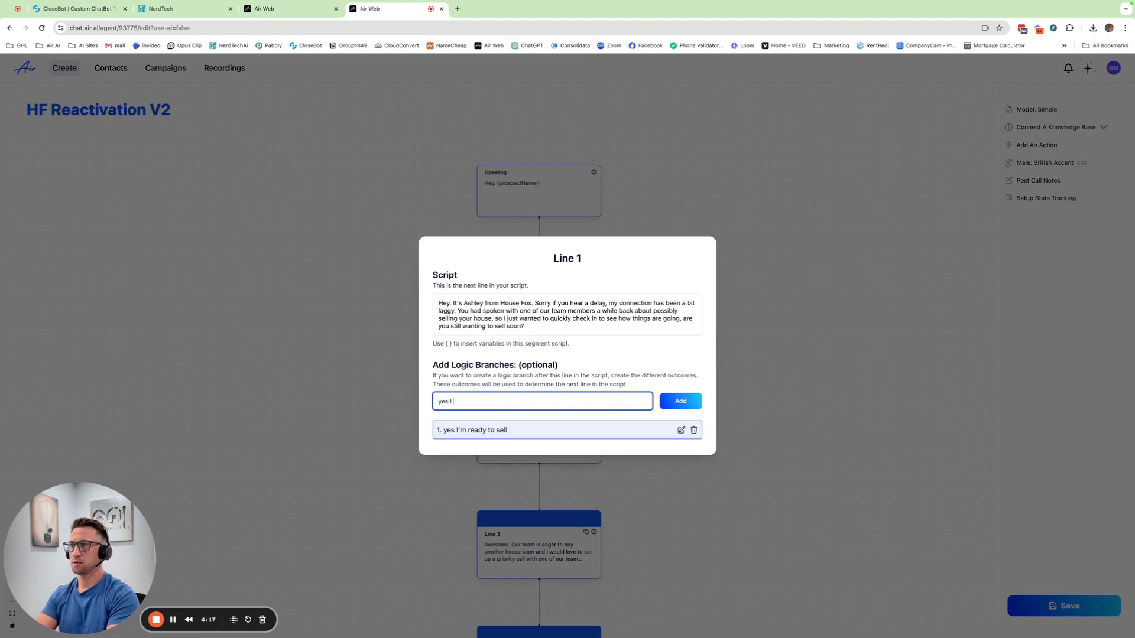
{"action": "type", "text": "want to s"}
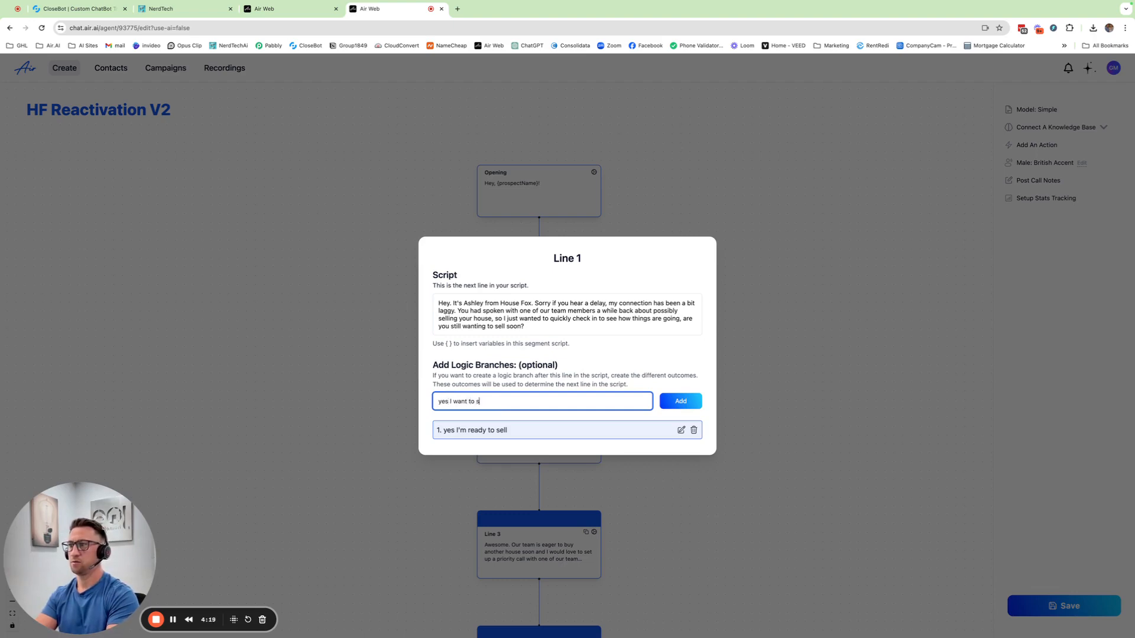
{"action": "type", "text": "ell but not quite"}
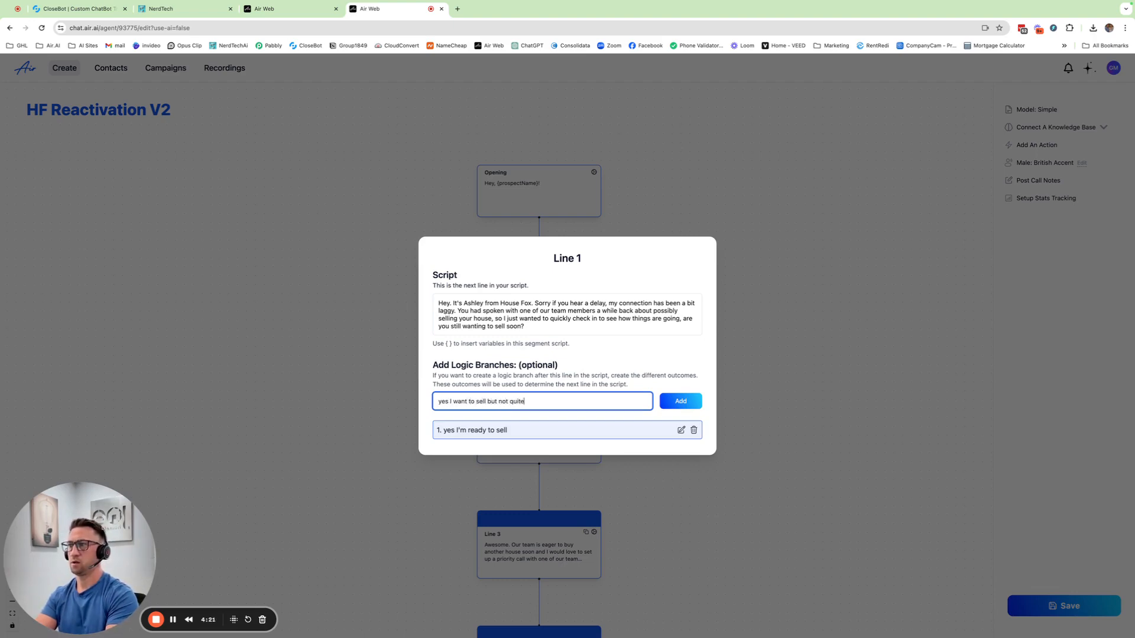
{"action": "type", "text": " ready yet"}
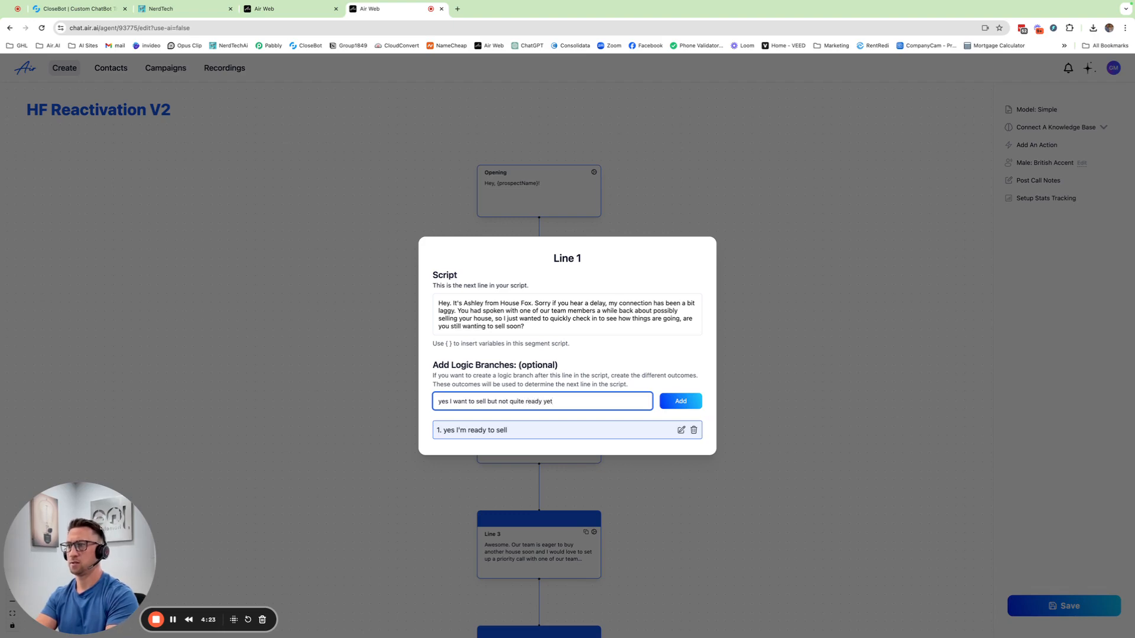
{"action": "key", "text": "Return"}
Add a third Line 1 outcome, "no I'm not selling anymore".
{"action": "type", "text": "no"}
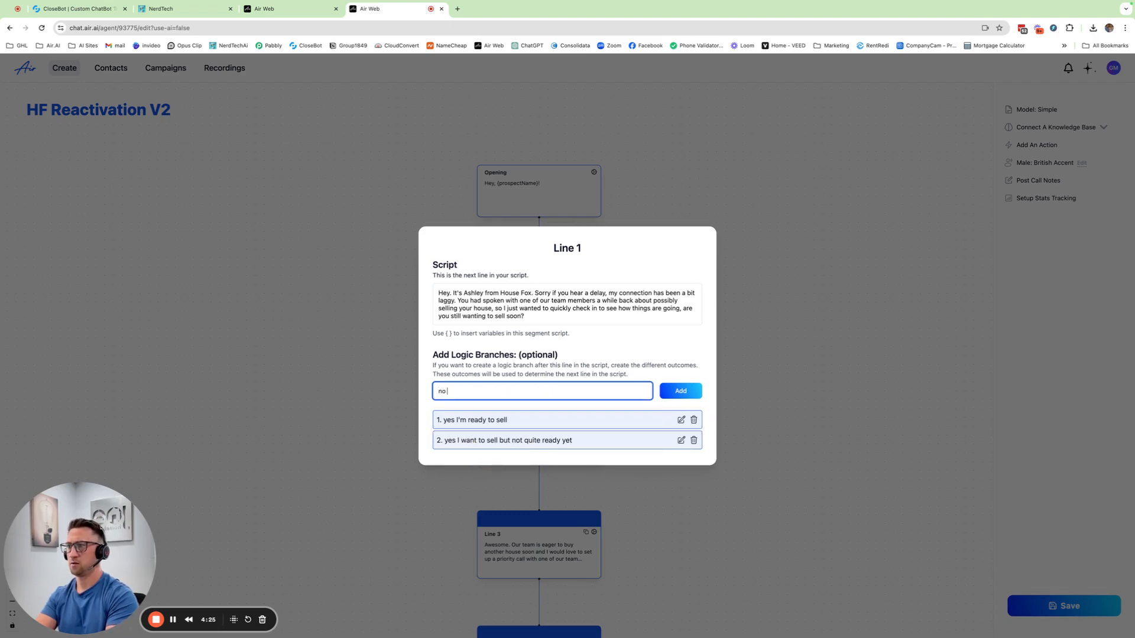
{"action": "type", "text": " I'm not selling anymore"}
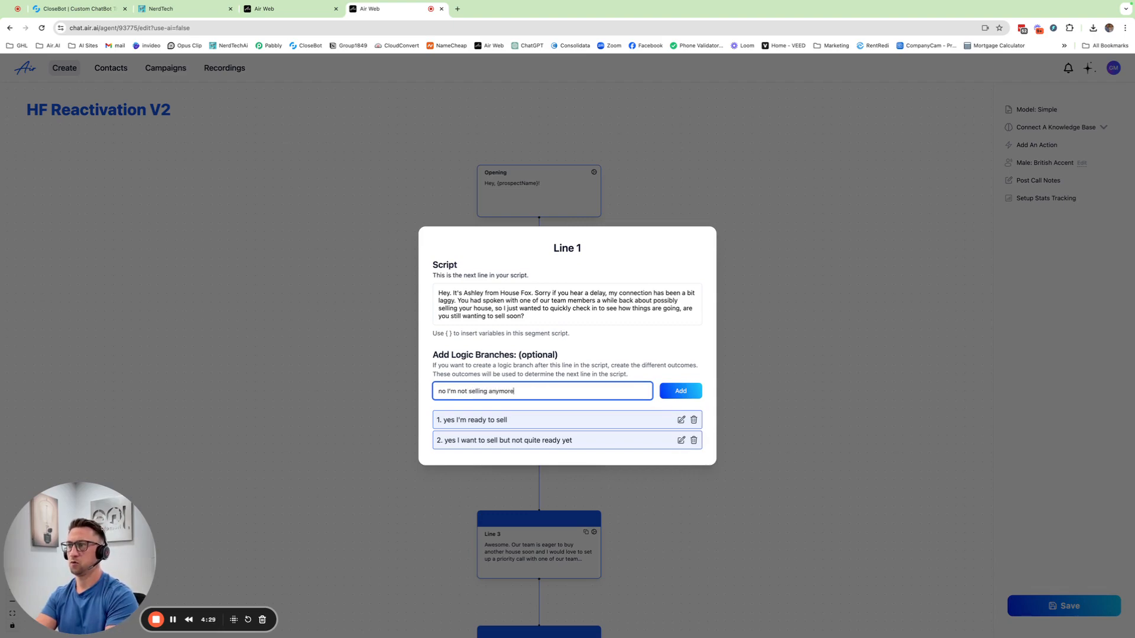
{"action": "key", "text": "Return"}
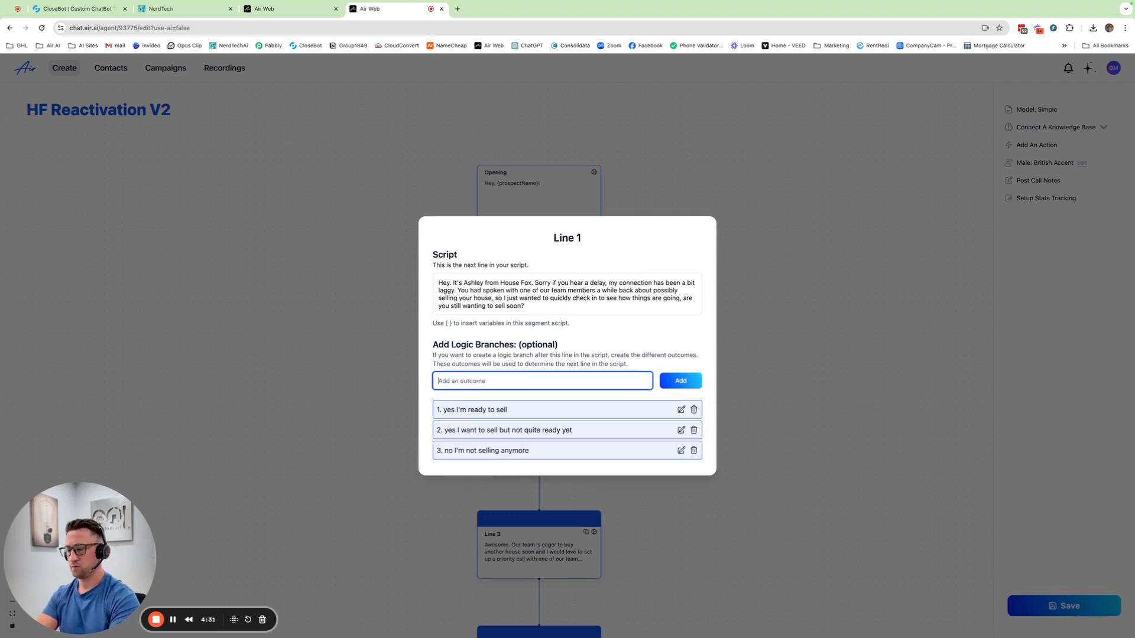
Add a fourth Line 1 outcome, "I already sold it", and close Line 1's settings.
{"action": "type", "text": "I already sold it"}
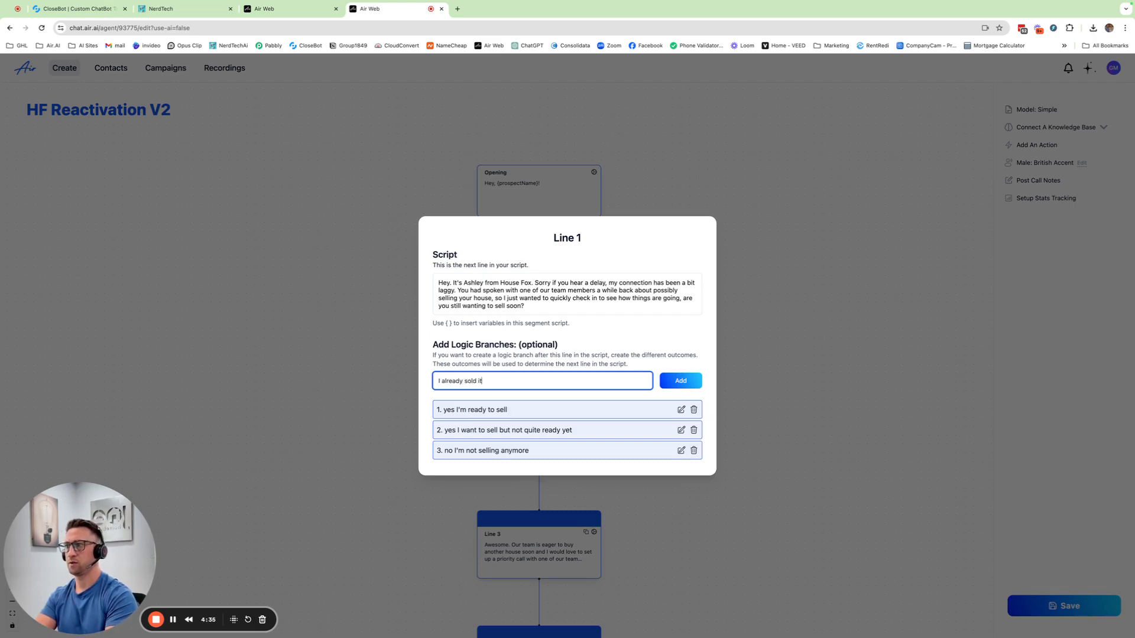
{"action": "key", "text": "Return"}
{"action": "left_click", "coordinate": [796, 364]}
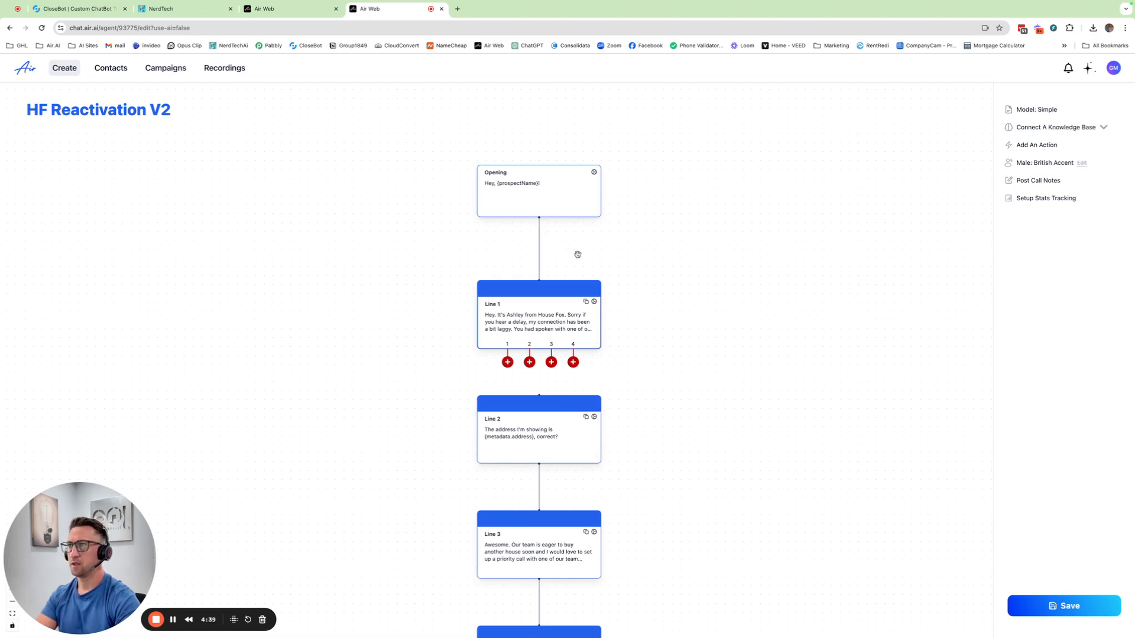
Move the Opening and Line 1 blocks higher on the canvas and create a new line block for each of Line 1's four outcomes.
{"action": "left_click_drag", "start_coordinate": [570, 197], "coordinate": [574, 134]}
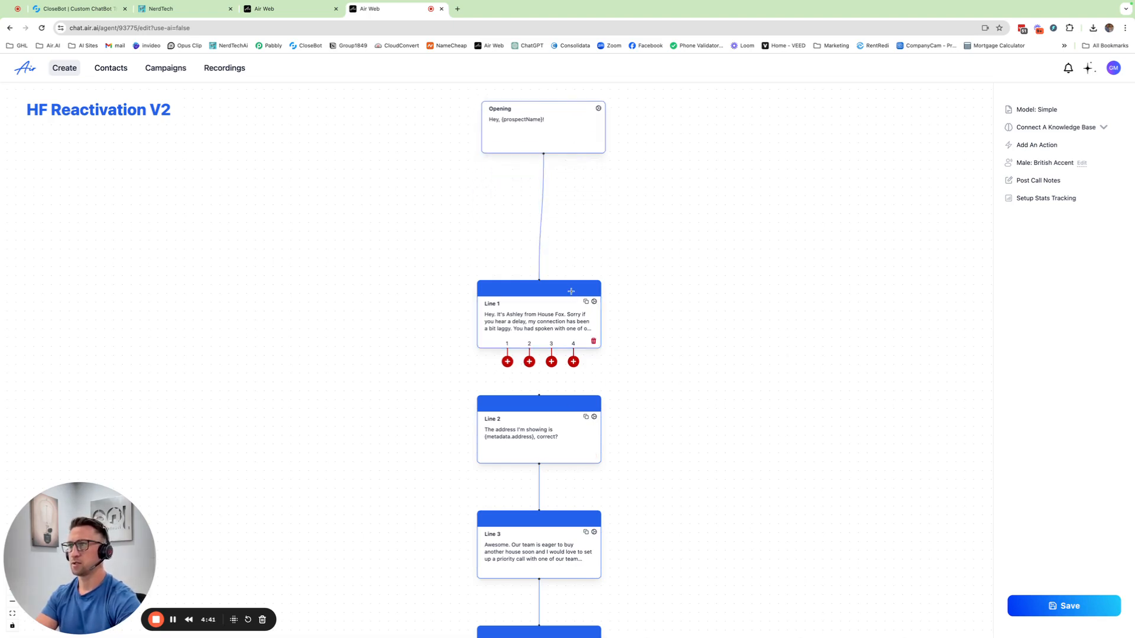
{"action": "left_click_drag", "start_coordinate": [564, 305], "coordinate": [570, 201]}
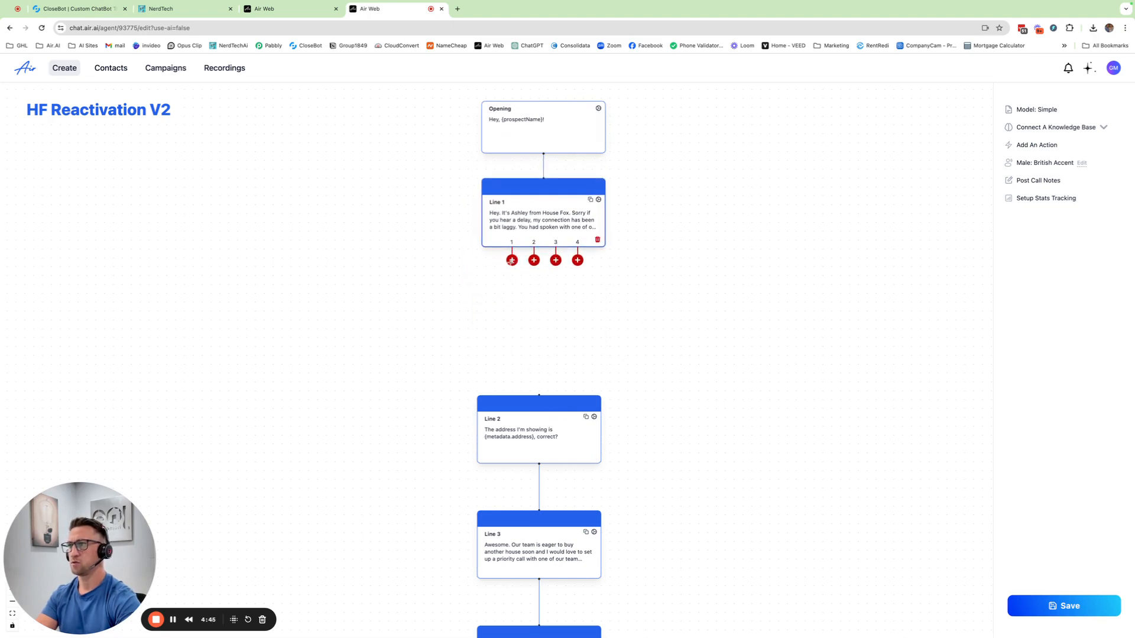
{"action": "left_click_drag", "start_coordinate": [511, 260], "coordinate": [334, 260]}
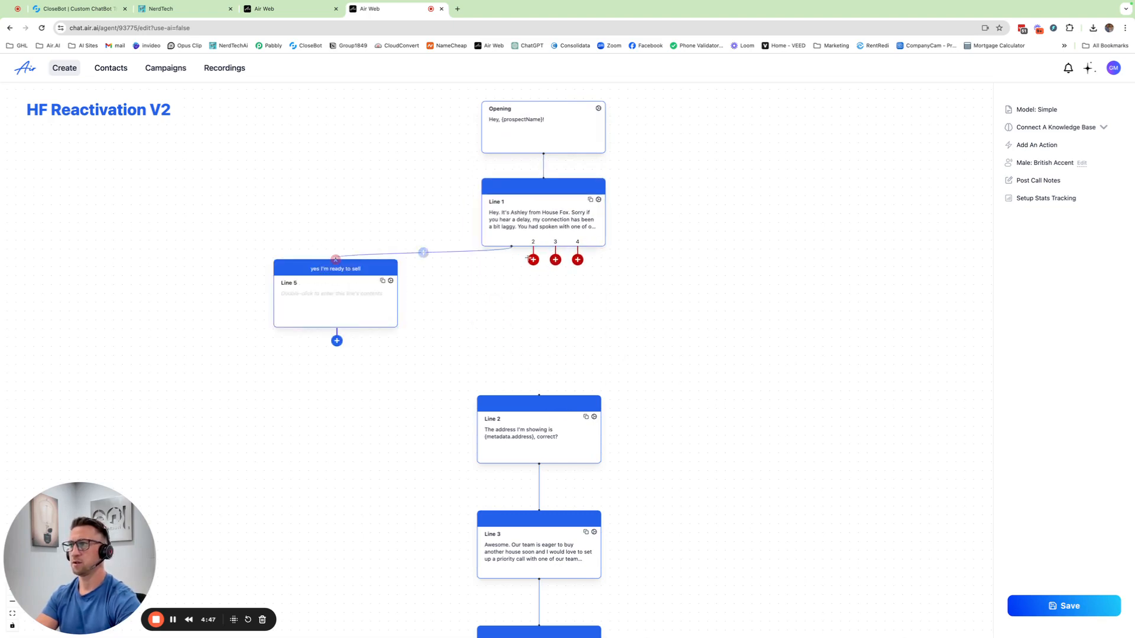
{"action": "left_click_drag", "start_coordinate": [531, 260], "coordinate": [468, 272]}
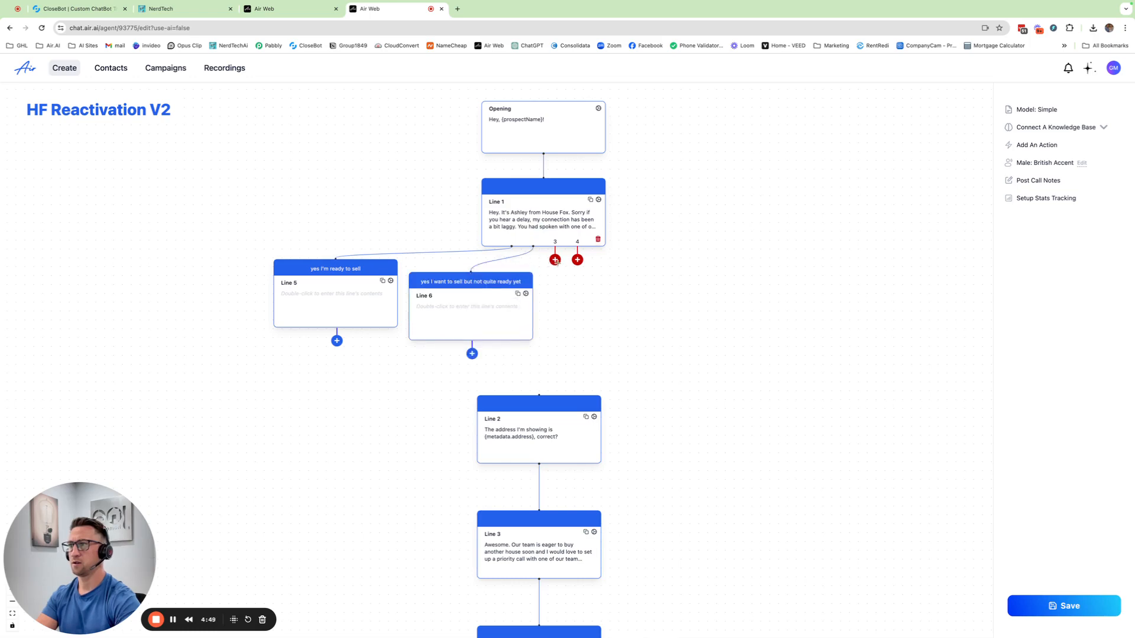
{"action": "left_click_drag", "start_coordinate": [556, 260], "coordinate": [858, 299]}
Space out the four outcome blocks and line them up in a row beneath Line 1.
{"action": "left_click_drag", "start_coordinate": [599, 328], "coordinate": [682, 317]}
{"action": "left_click_drag", "start_coordinate": [447, 314], "coordinate": [478, 308]}
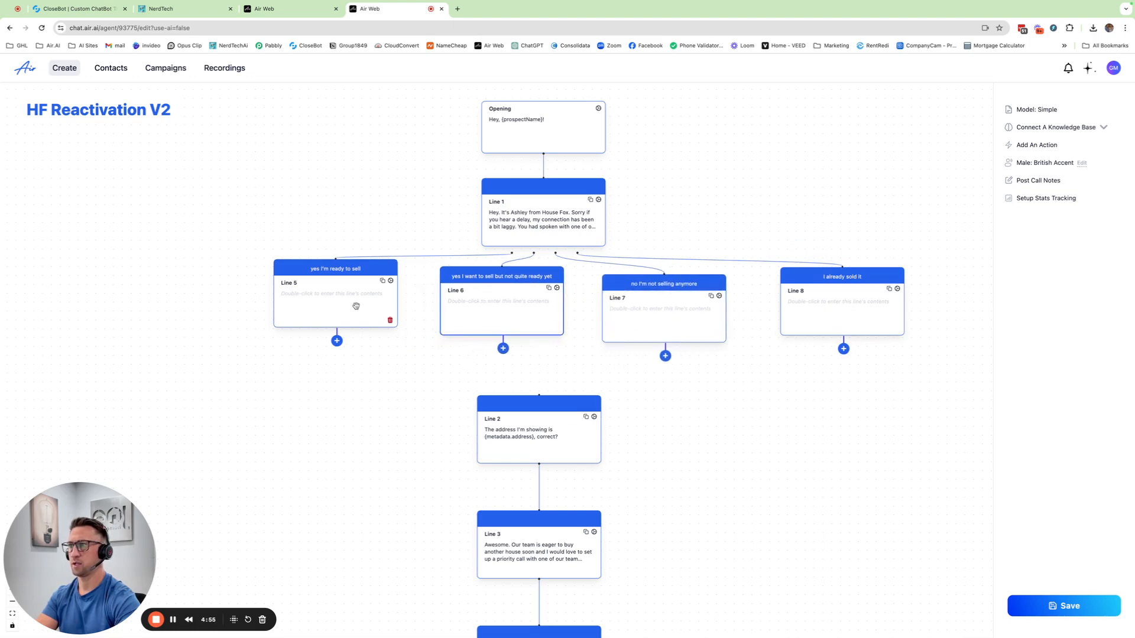
{"action": "left_click_drag", "start_coordinate": [355, 305], "coordinate": [354, 316]}
{"action": "left_click_drag", "start_coordinate": [461, 299], "coordinate": [461, 305]}
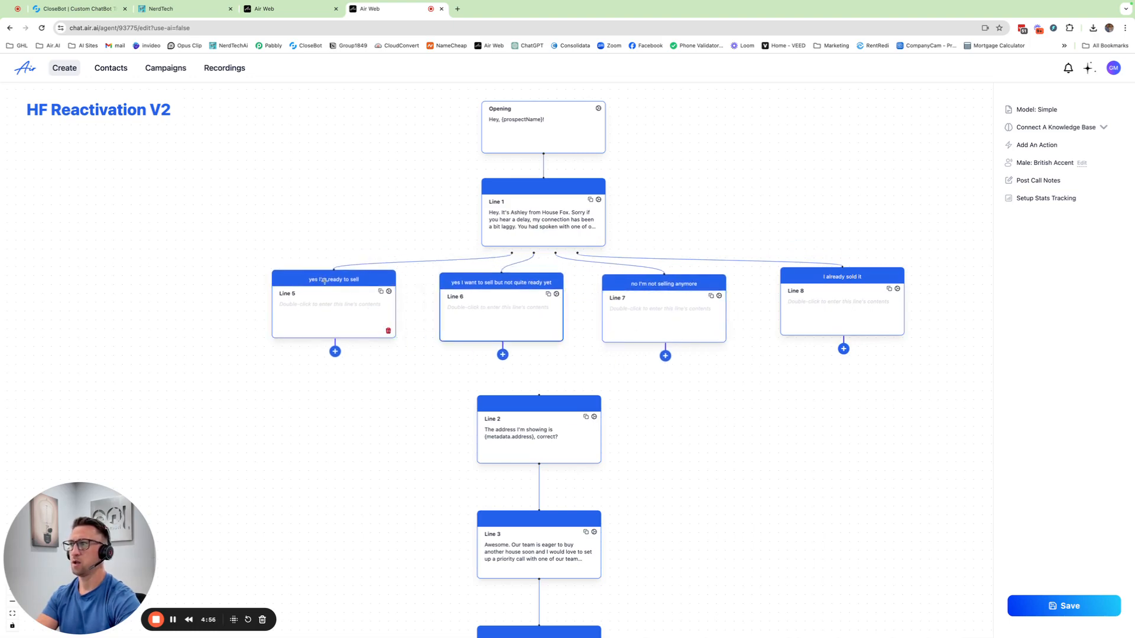
{"action": "left_click_drag", "start_coordinate": [845, 316], "coordinate": [848, 326]}
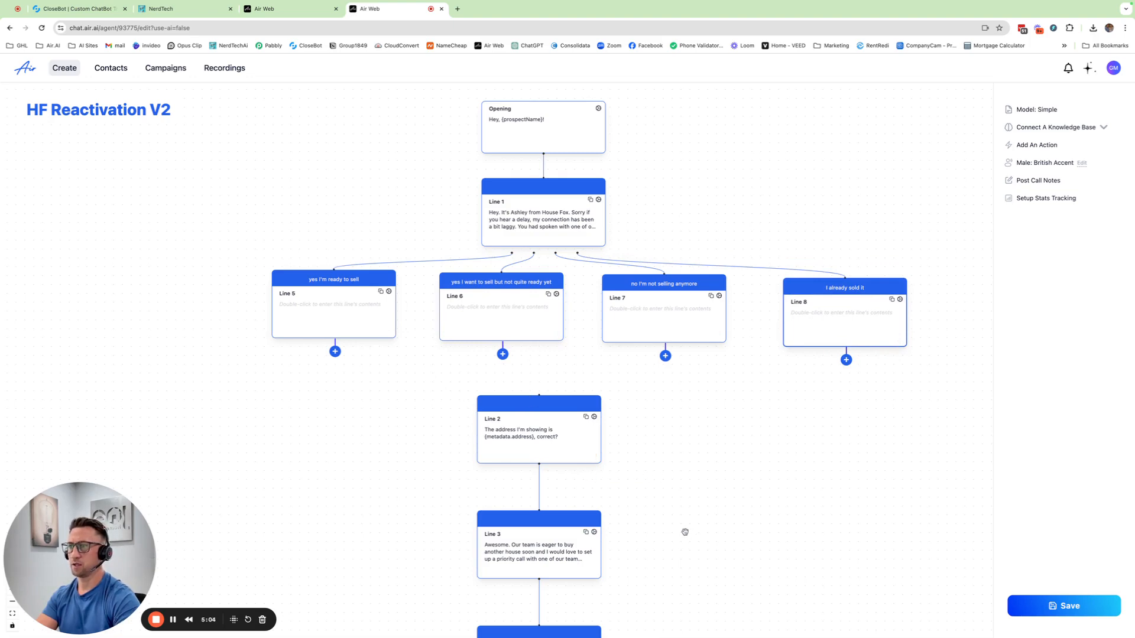
Move the Line 2, Line 3 and Line 4 blocks beneath the "yes I'm ready to sell" branch.
{"action": "left_click_drag", "start_coordinate": [685, 532], "coordinate": [759, 444]}
{"action": "left_click_drag", "start_coordinate": [647, 351], "coordinate": [443, 388]}
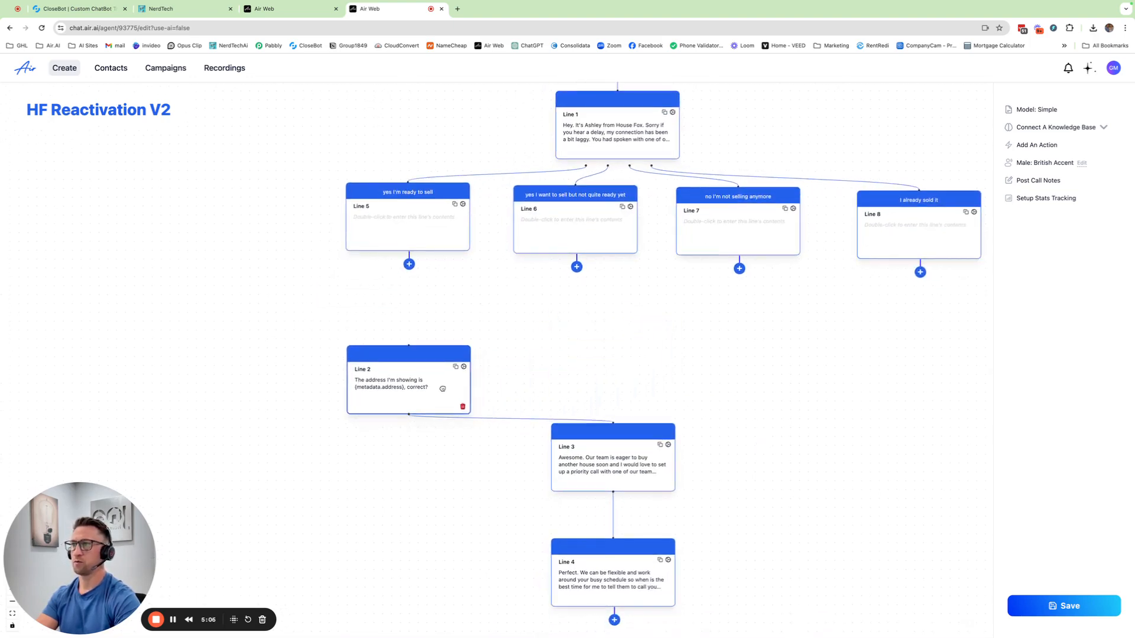
{"action": "left_click_drag", "start_coordinate": [599, 455], "coordinate": [440, 480]}
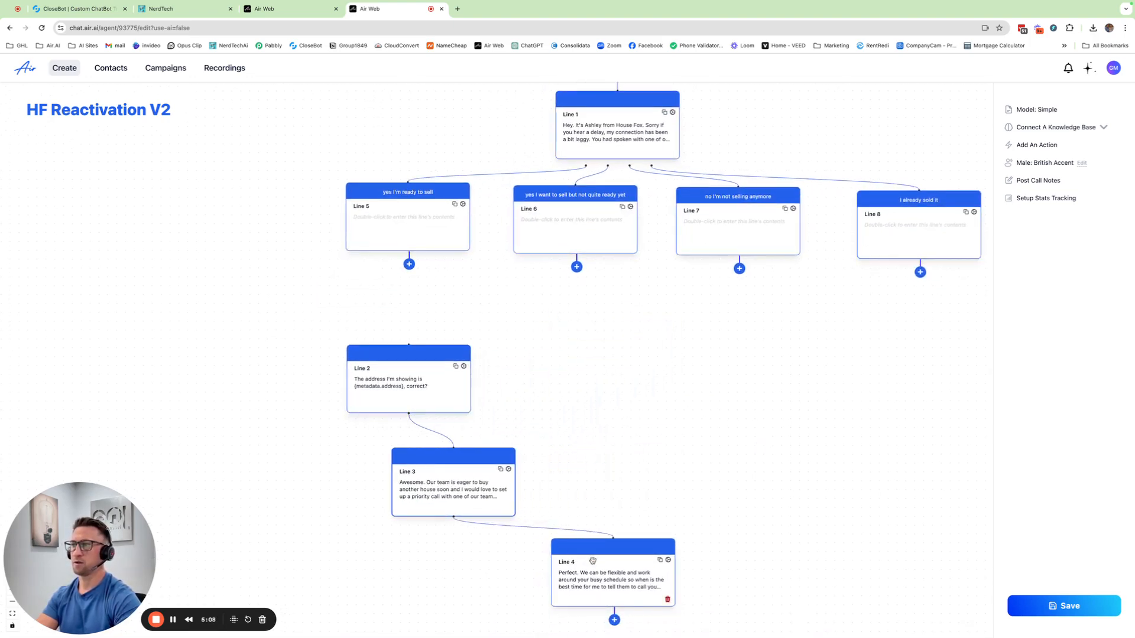
{"action": "left_click_drag", "start_coordinate": [592, 560], "coordinate": [452, 572]}
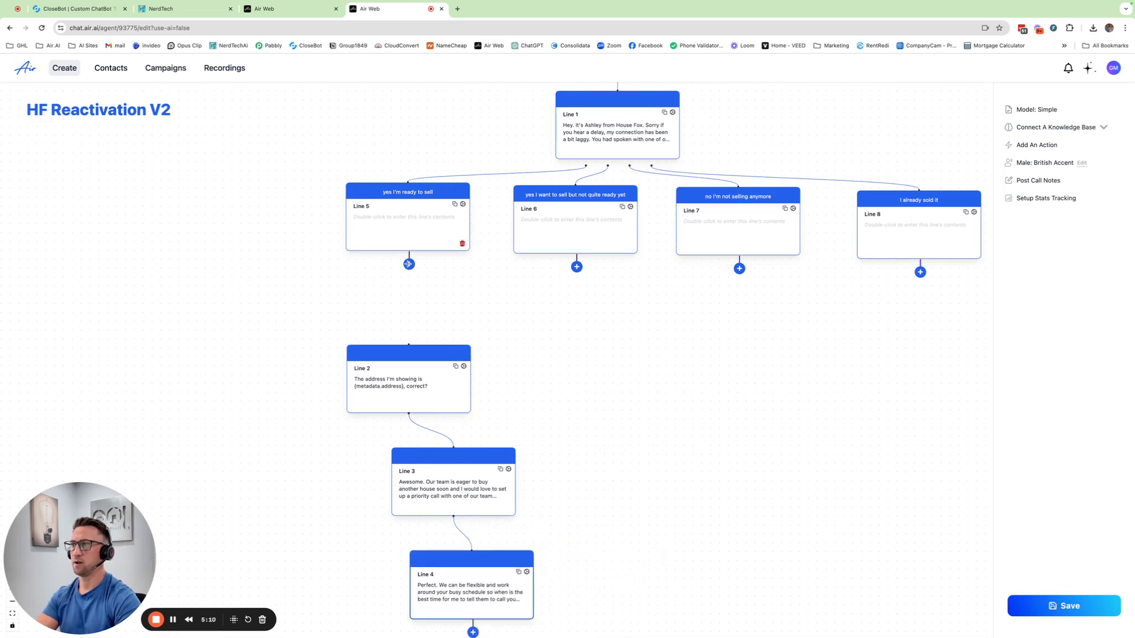
Connect the "yes I'm ready to sell" block, Line 5, to Line 2 and save the agent.
{"action": "left_click_drag", "start_coordinate": [408, 264], "coordinate": [409, 348]}
{"action": "scroll", "coordinate": [543, 331], "scroll_direction": "up", "scroll_amount": 3}
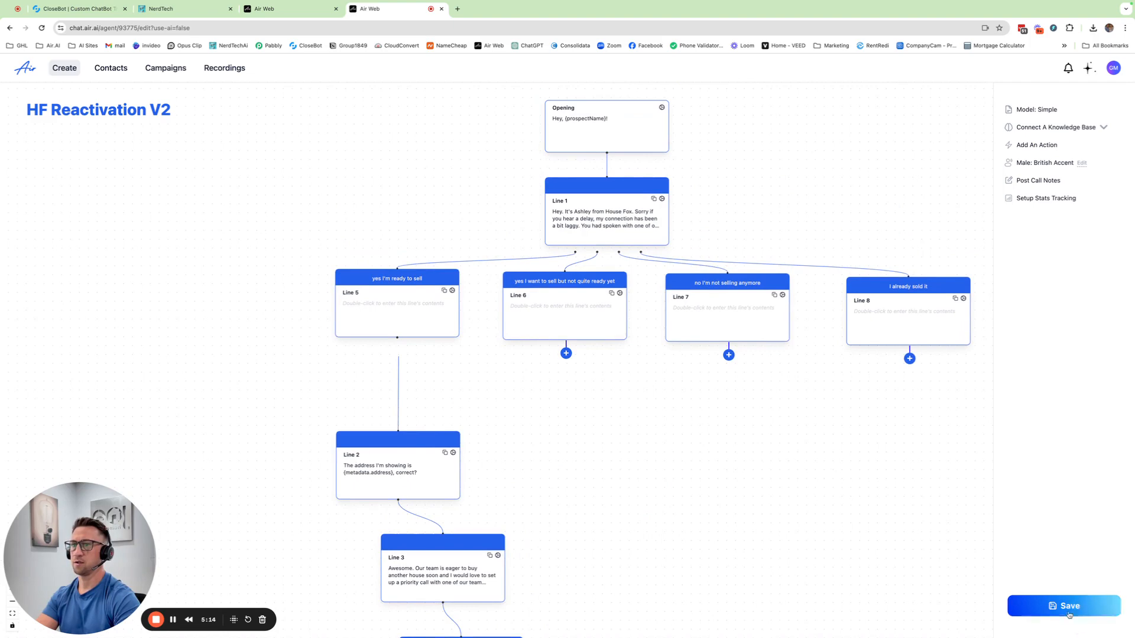
{"action": "left_click", "coordinate": [1068, 609]}
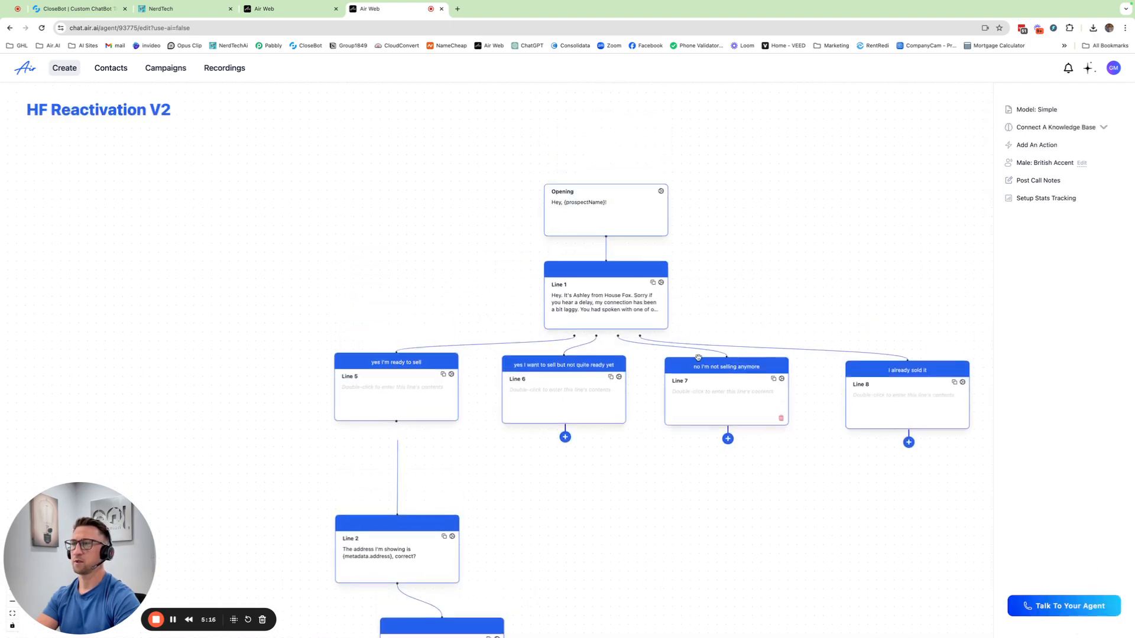
Reload the agent's page and review the four branches and the lines following "yes I'm ready to sell".
{"action": "scroll", "coordinate": [698, 357], "scroll_direction": "down", "scroll_amount": 3}
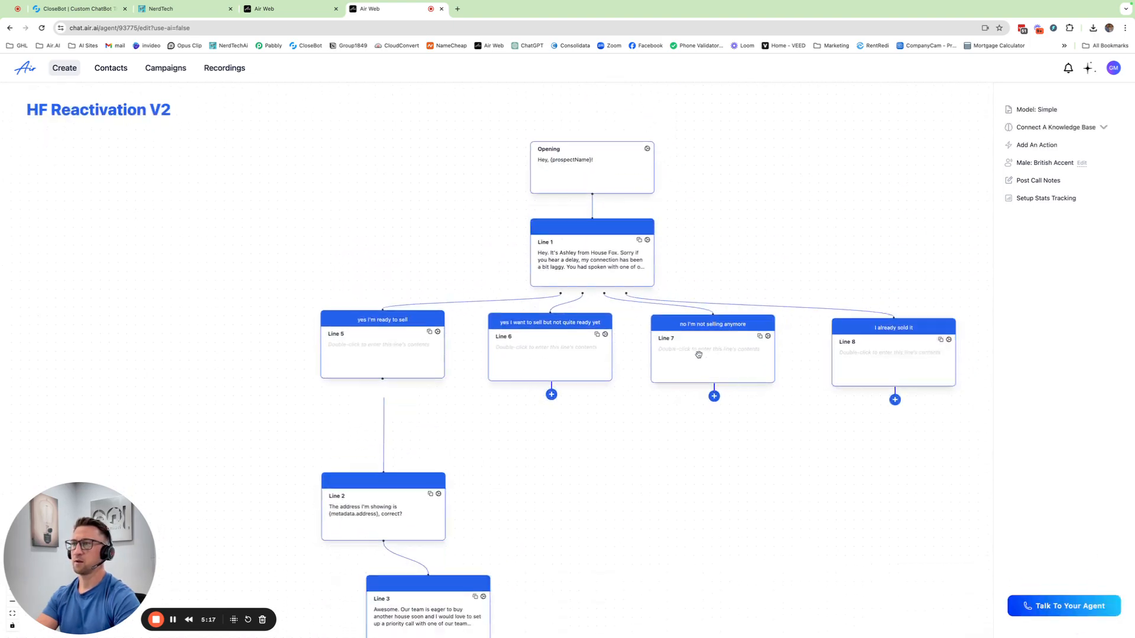
{"action": "left_click", "coordinate": [41, 28]}
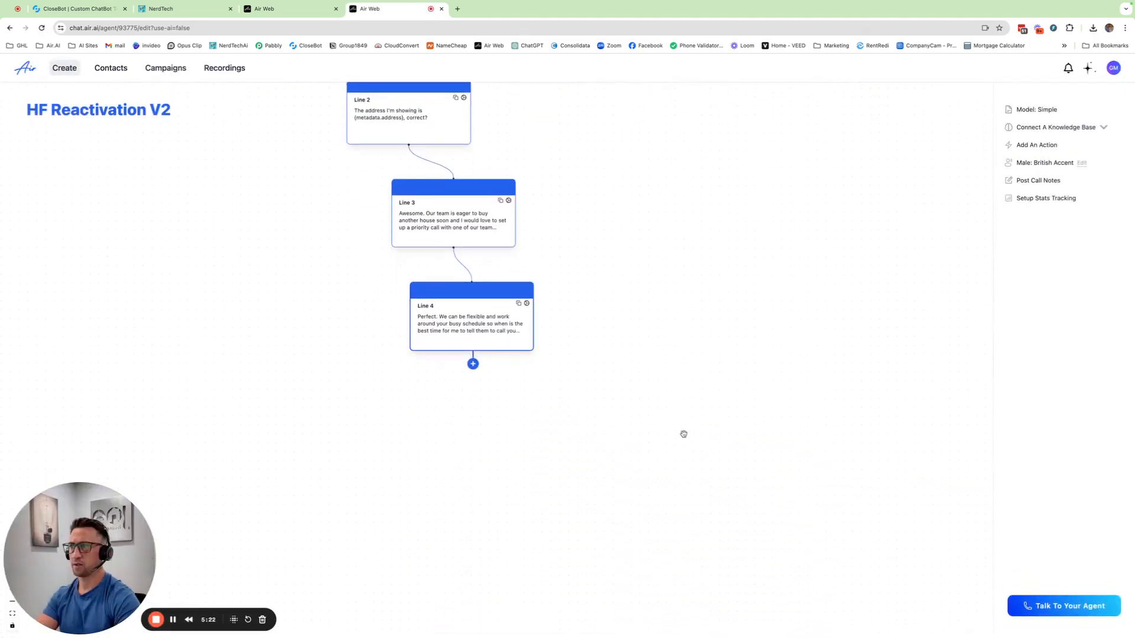
{"action": "scroll", "coordinate": [720, 346], "scroll_direction": "down", "scroll_amount": 5}
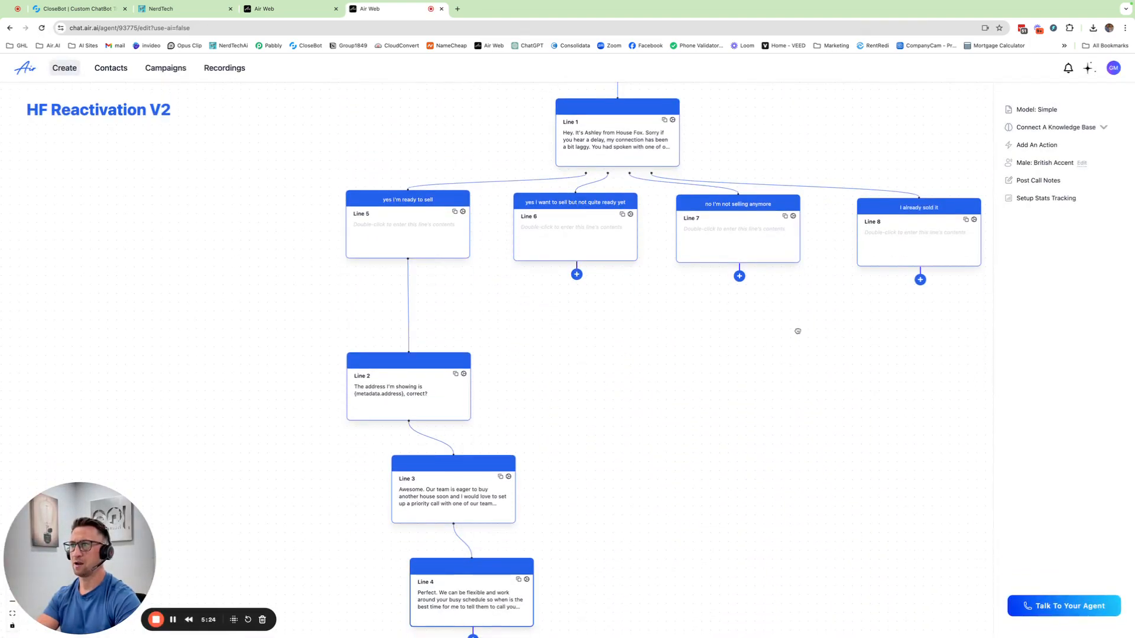
{"action": "left_click_drag", "start_coordinate": [797, 331], "coordinate": [721, 430]}
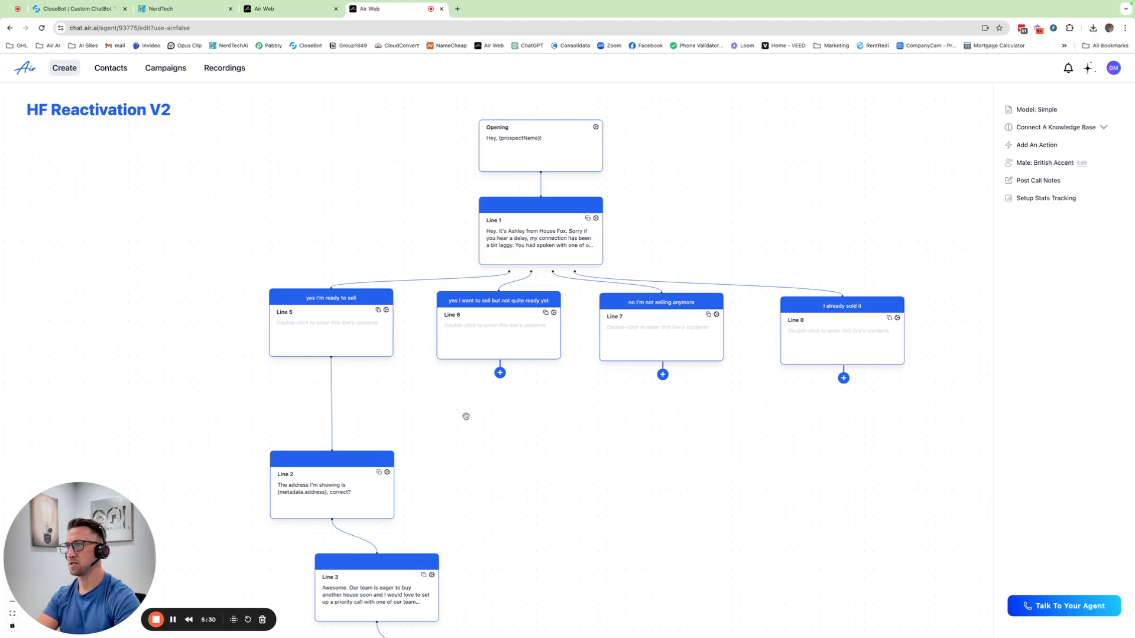
{"action": "left_click_drag", "start_coordinate": [465, 417], "coordinate": [481, 435]}
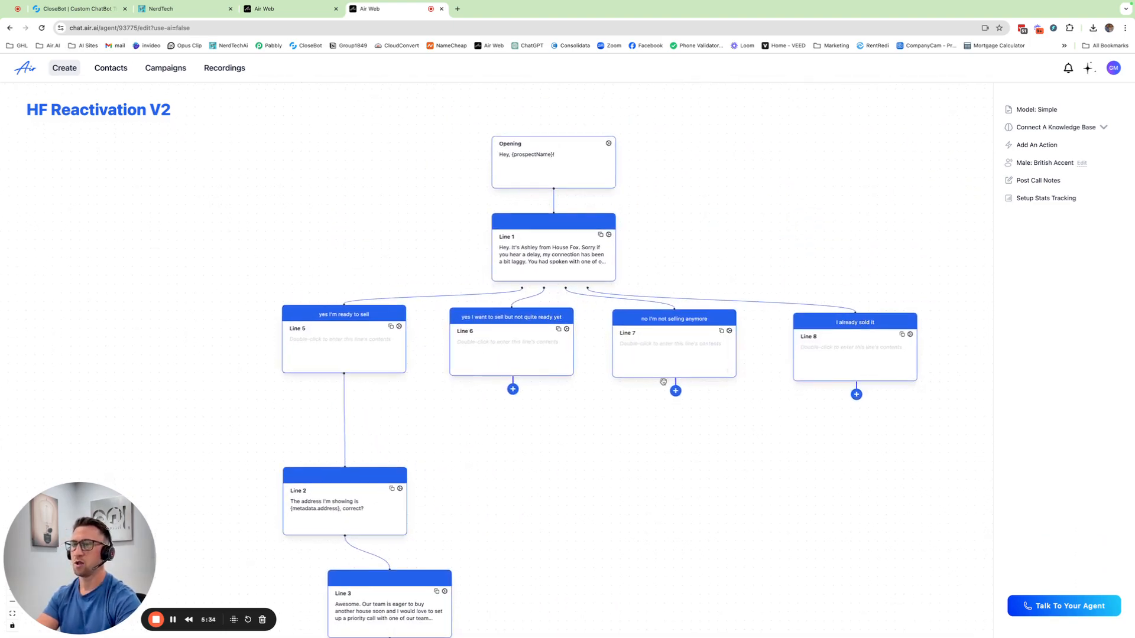
{"action": "scroll", "coordinate": [630, 324], "scroll_direction": "down", "scroll_amount": 1}
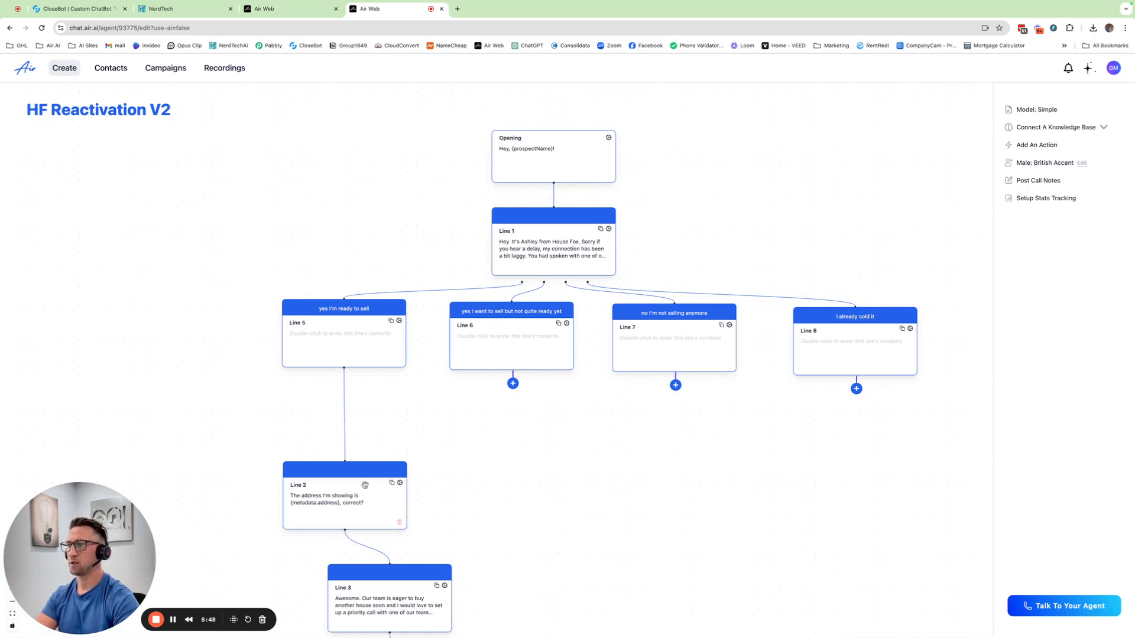
{"action": "mouse_move", "coordinate": [366, 552]}
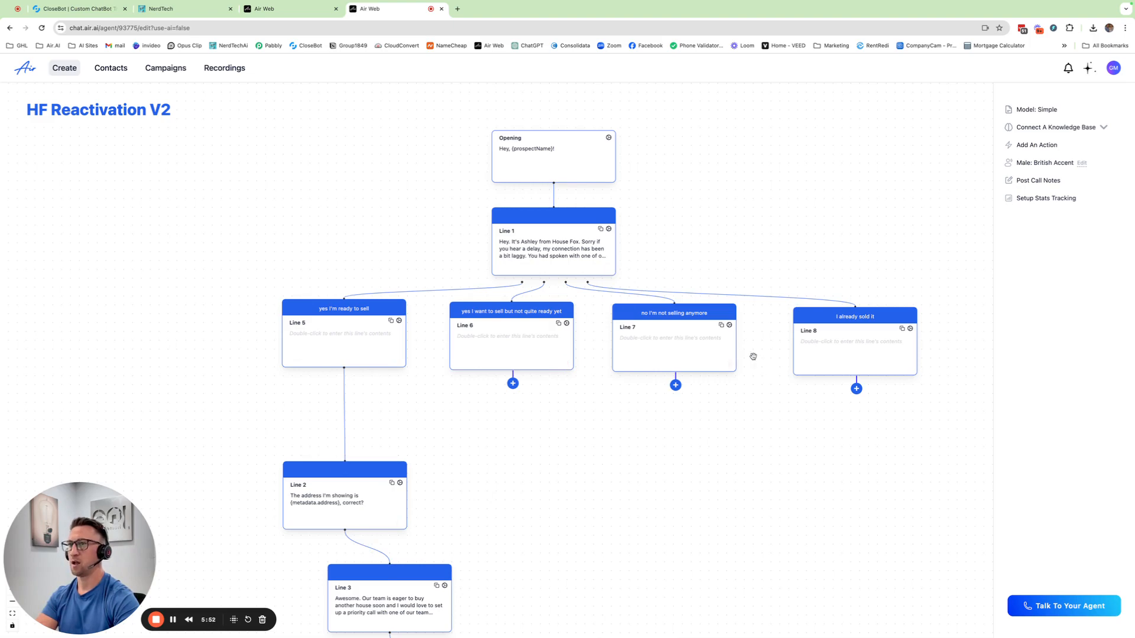
{"action": "mouse_move", "coordinate": [725, 352]}
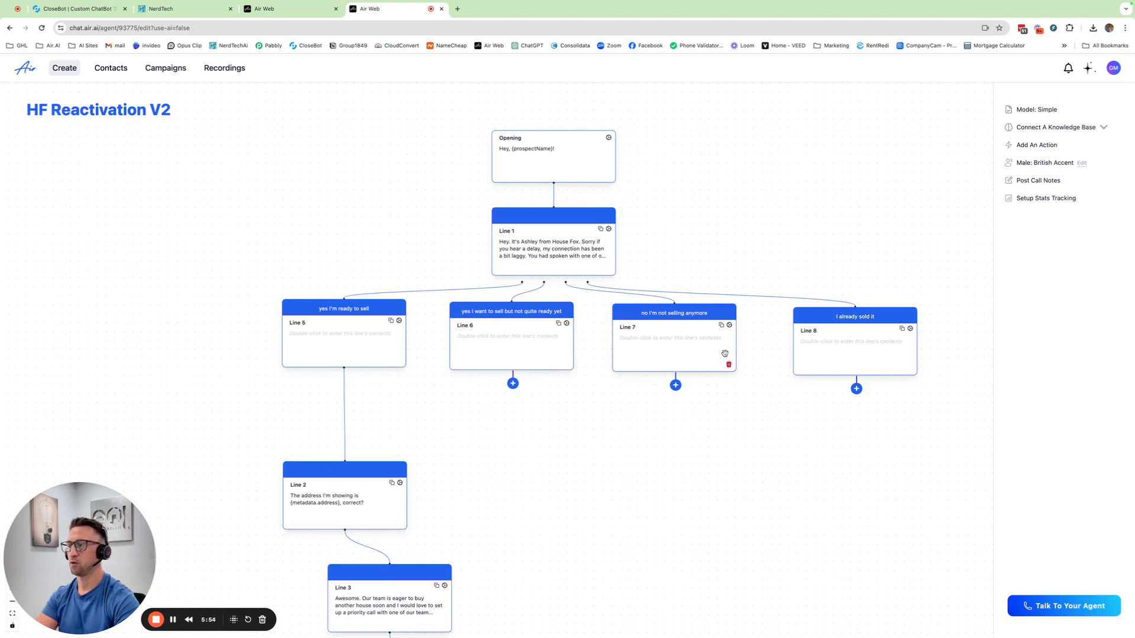